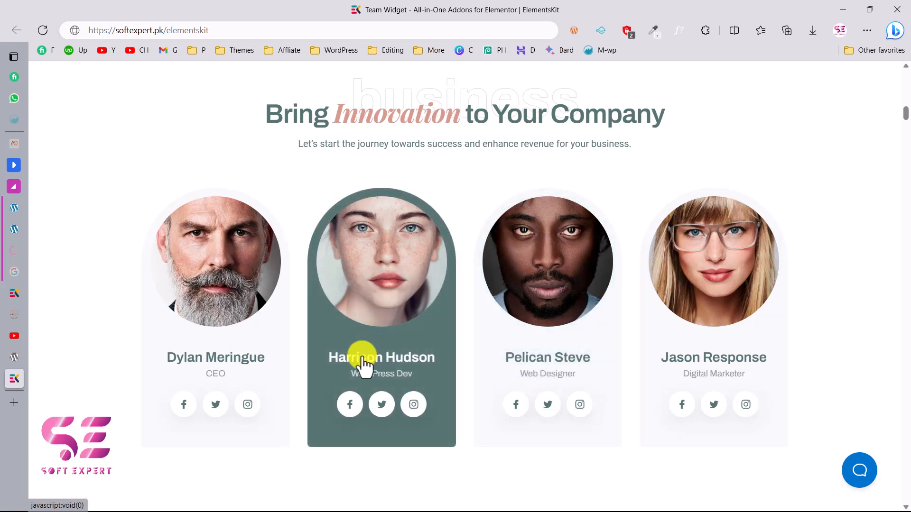
Step: Preview the WordPress Dev's detail popup in the arch-shaped team cards and the Digital Marketer's popup in the black-and-white photo cards
{"action": "left_click", "coordinate": [363, 366]}
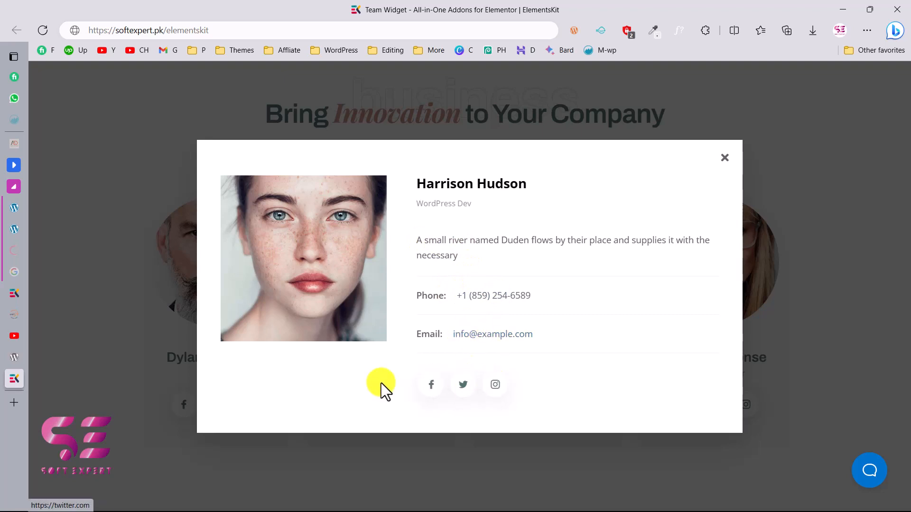
{"action": "left_click", "coordinate": [724, 158]}
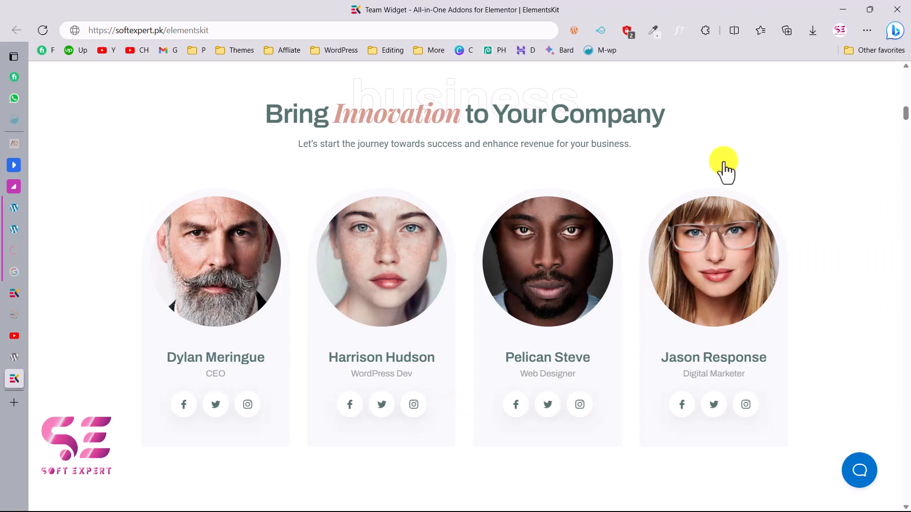
{"action": "scroll", "coordinate": [768, 165], "scroll_direction": "up", "scroll_amount": 5}
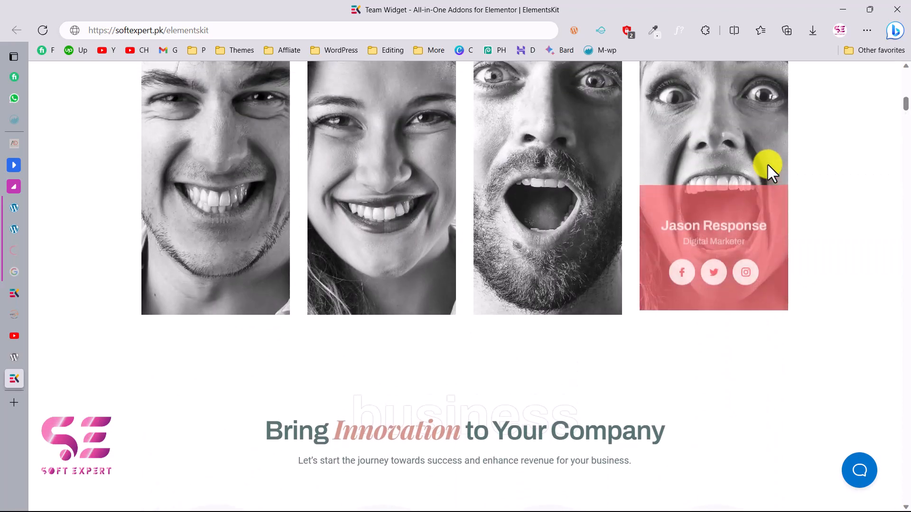
{"action": "scroll", "coordinate": [815, 345], "scroll_direction": "down", "scroll_amount": 1}
{"action": "scroll", "coordinate": [816, 346], "scroll_direction": "up", "scroll_amount": 3}
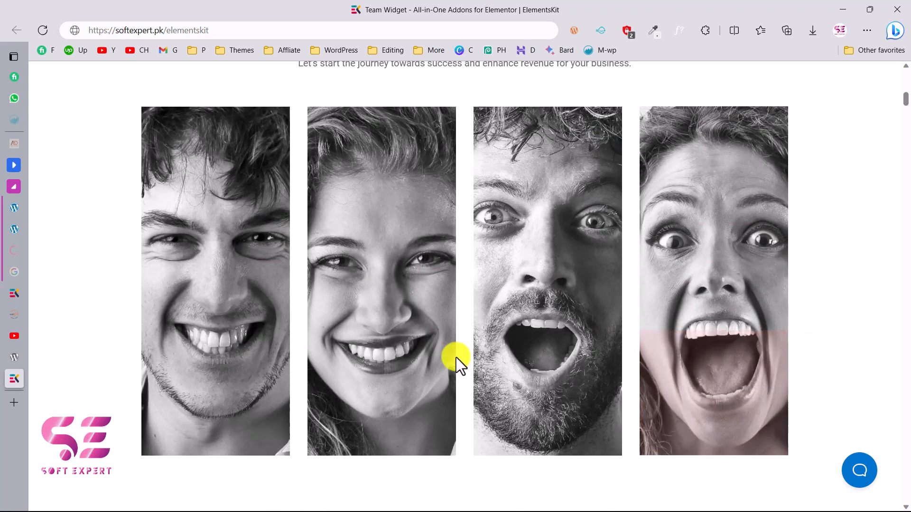
{"action": "mouse_move", "coordinate": [371, 356]}
{"action": "mouse_move", "coordinate": [690, 363]}
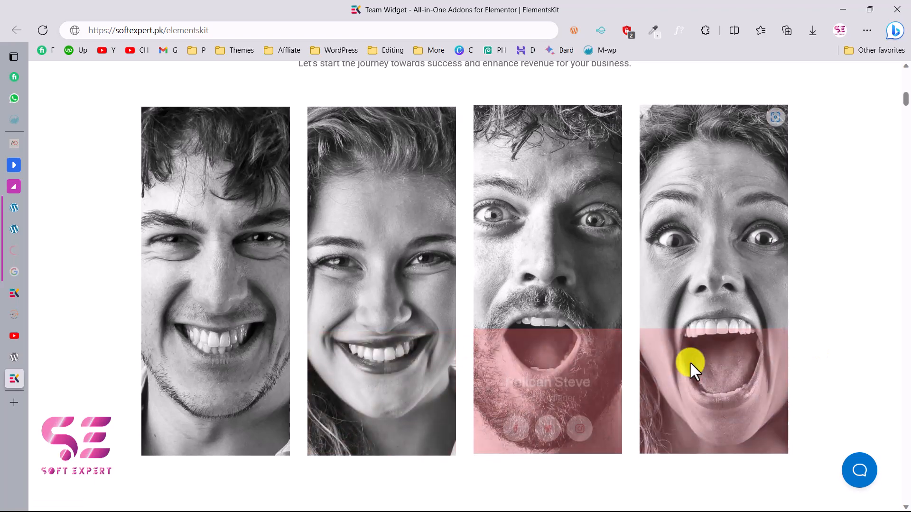
{"action": "left_click", "coordinate": [704, 375]}
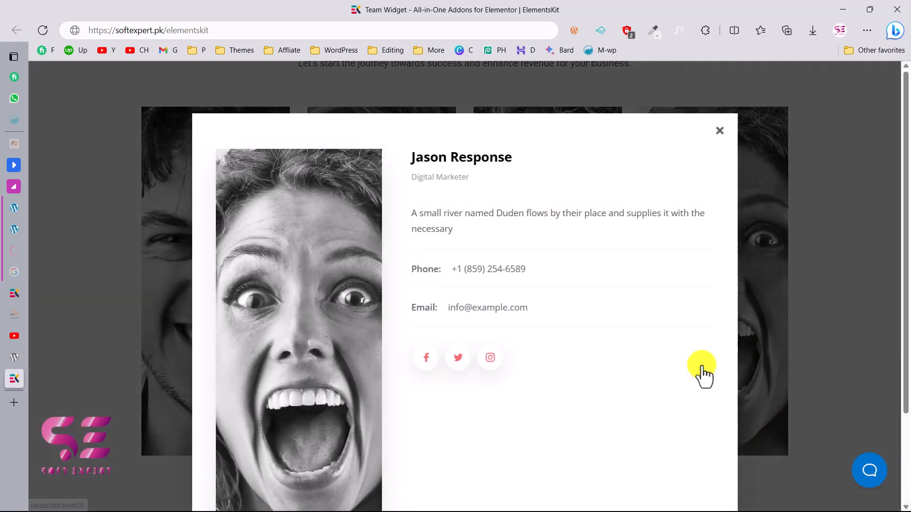
{"action": "scroll", "coordinate": [512, 343], "scroll_direction": "down", "scroll_amount": 2}
{"action": "scroll", "coordinate": [513, 343], "scroll_direction": "up", "scroll_amount": 2}
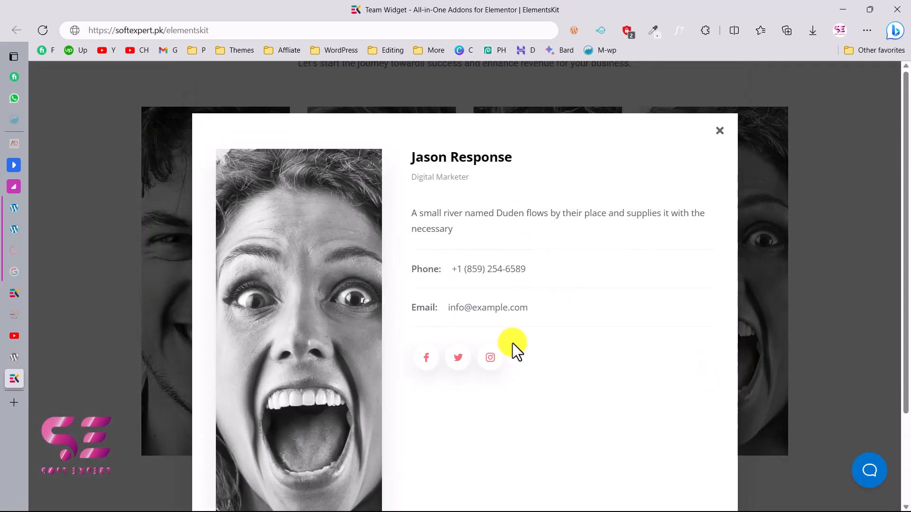
{"action": "left_click", "coordinate": [720, 130]}
Step: Find the team section with square colored-background portraits and preview the Digital Marketer's detail popup
{"action": "scroll", "coordinate": [716, 264], "scroll_direction": "down", "scroll_amount": 8}
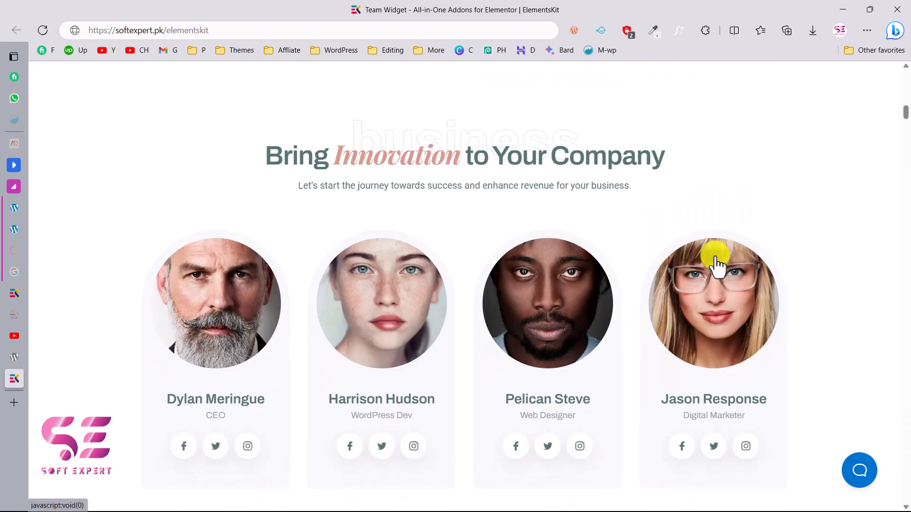
{"action": "scroll", "coordinate": [716, 264], "scroll_direction": "up", "scroll_amount": 2}
{"action": "scroll", "coordinate": [716, 261], "scroll_direction": "down", "scroll_amount": 4}
{"action": "scroll", "coordinate": [664, 266], "scroll_direction": "up", "scroll_amount": 1}
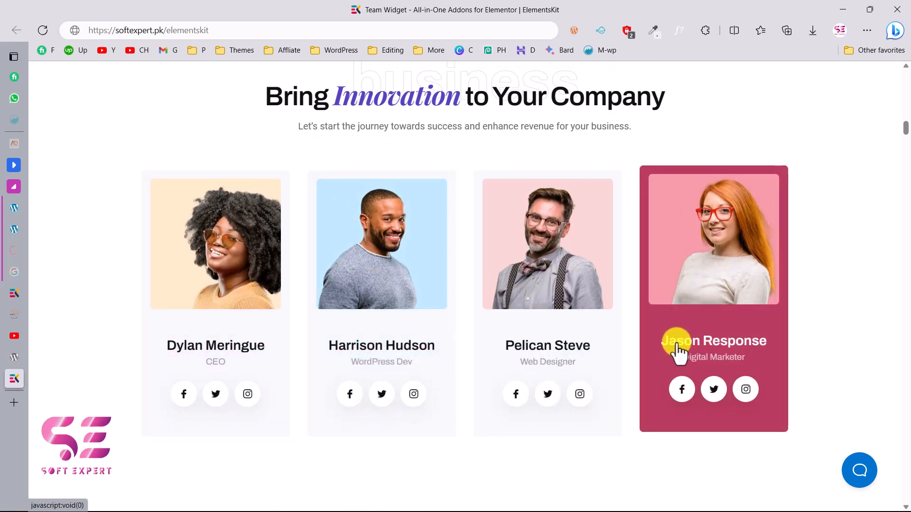
{"action": "left_click", "coordinate": [677, 343]}
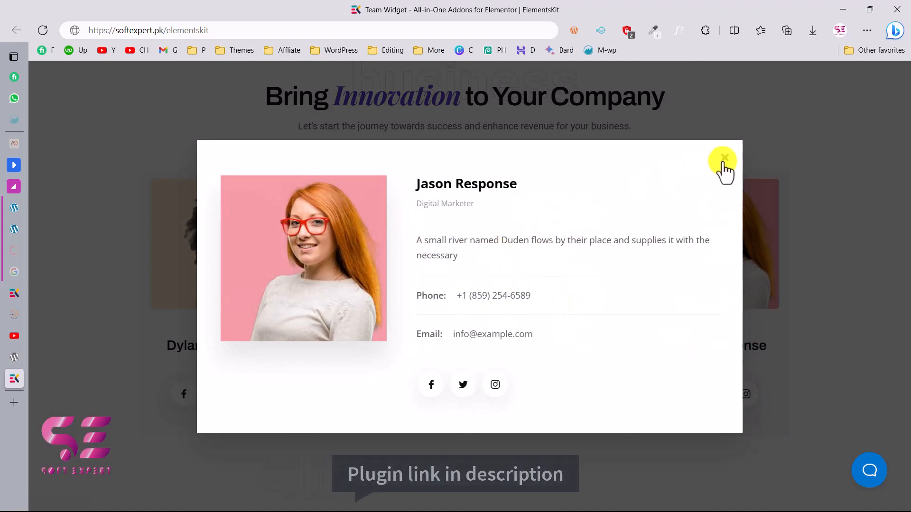
{"action": "left_click", "coordinate": [724, 161]}
Step: Preview the WordPress Dev's popup in the drop-shaped portrait cards and the middle CEO's popup in the purple-tinted team section
{"action": "scroll", "coordinate": [687, 304], "scroll_direction": "down", "scroll_amount": 9}
{"action": "scroll", "coordinate": [469, 254], "scroll_direction": "down", "scroll_amount": 2}
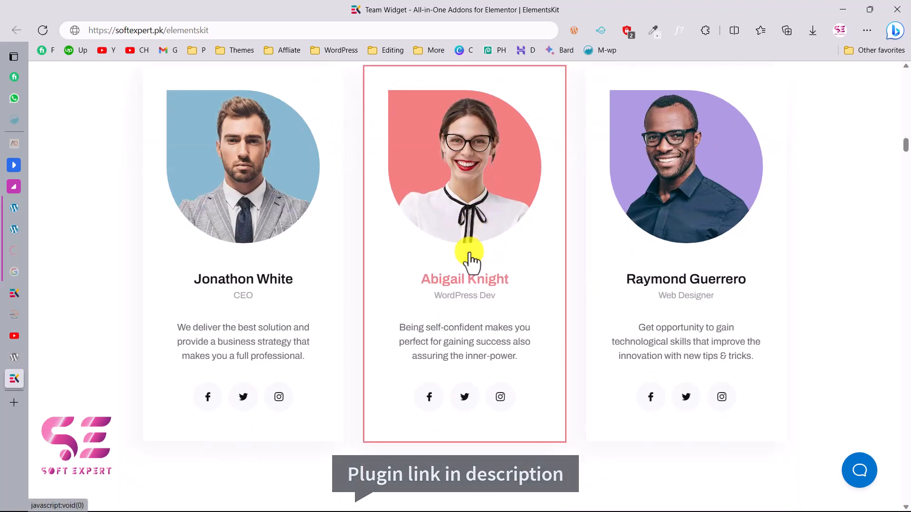
{"action": "left_click", "coordinate": [468, 281]}
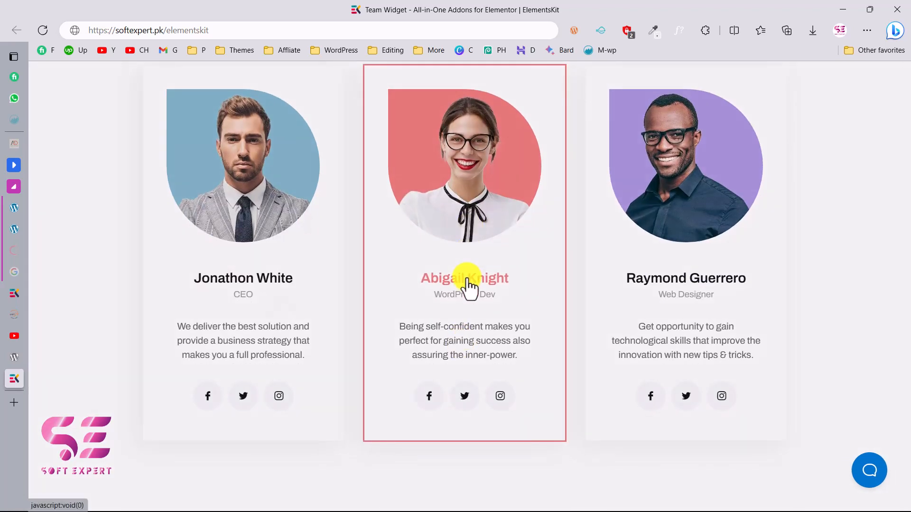
{"action": "left_click", "coordinate": [724, 157]}
{"action": "scroll", "coordinate": [675, 244], "scroll_direction": "down", "scroll_amount": 8}
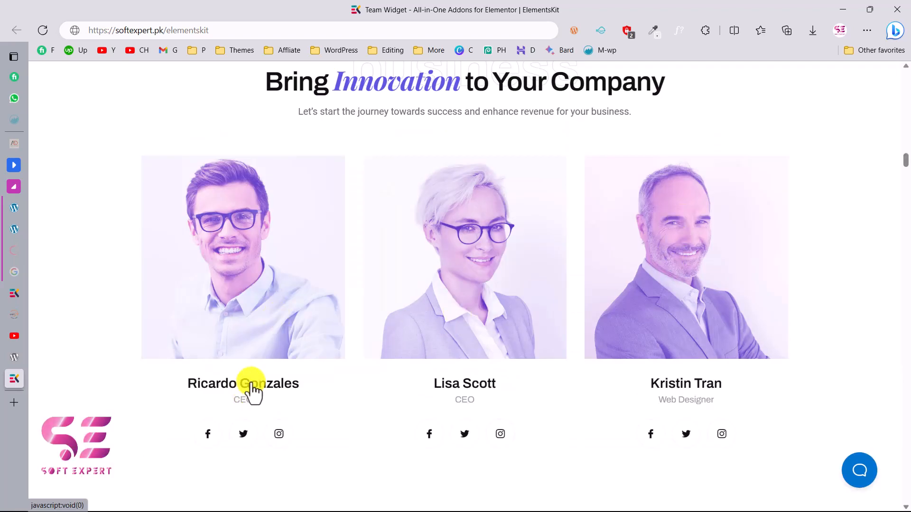
{"action": "left_click", "coordinate": [456, 382]}
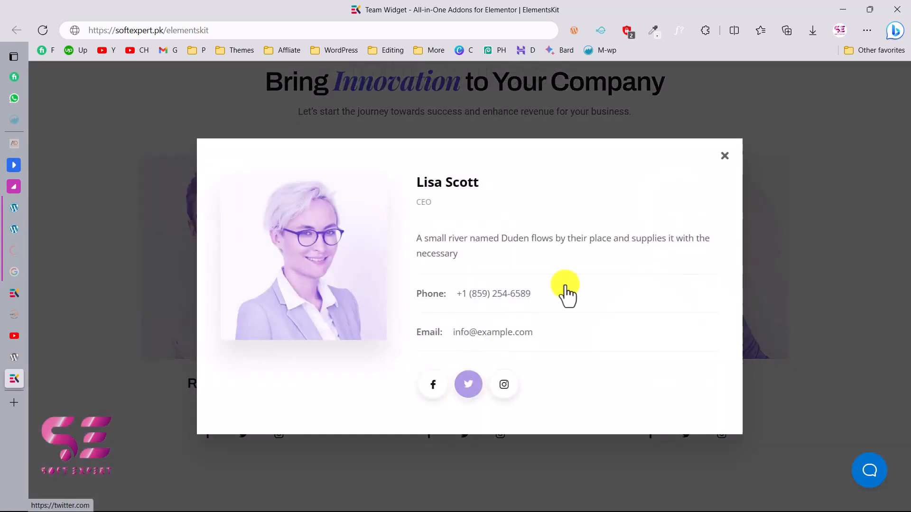
{"action": "left_click", "coordinate": [724, 155]}
Step: Find the staggered team grid beside "Let the Journey Begin" and preview the CEO's detail popup
{"action": "scroll", "coordinate": [724, 171], "scroll_direction": "down", "scroll_amount": 8}
{"action": "scroll", "coordinate": [688, 223], "scroll_direction": "down", "scroll_amount": 3}
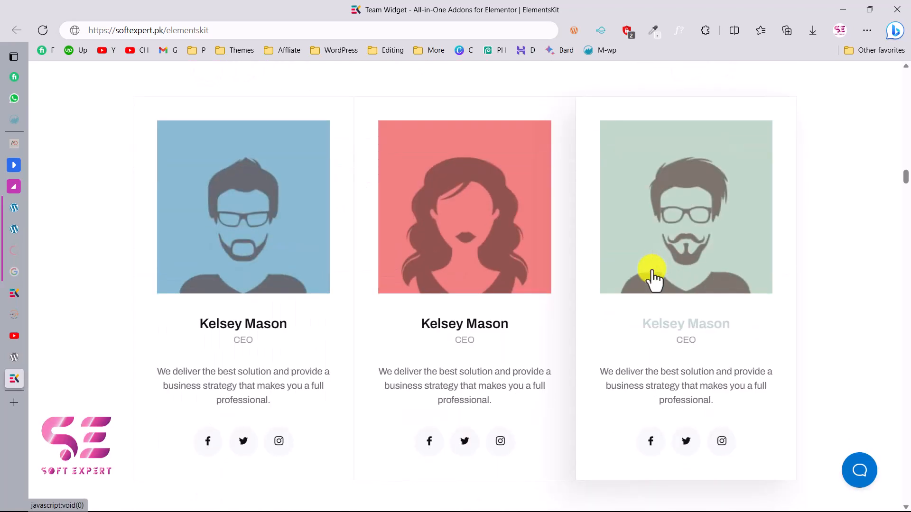
{"action": "scroll", "coordinate": [462, 348], "scroll_direction": "down", "scroll_amount": 10}
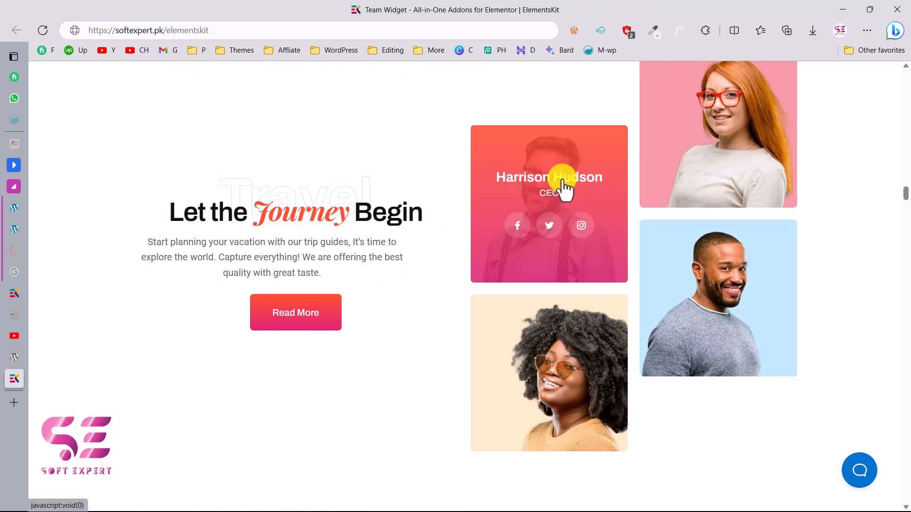
{"action": "scroll", "coordinate": [562, 190], "scroll_direction": "up", "scroll_amount": 1}
{"action": "left_click", "coordinate": [549, 195]}
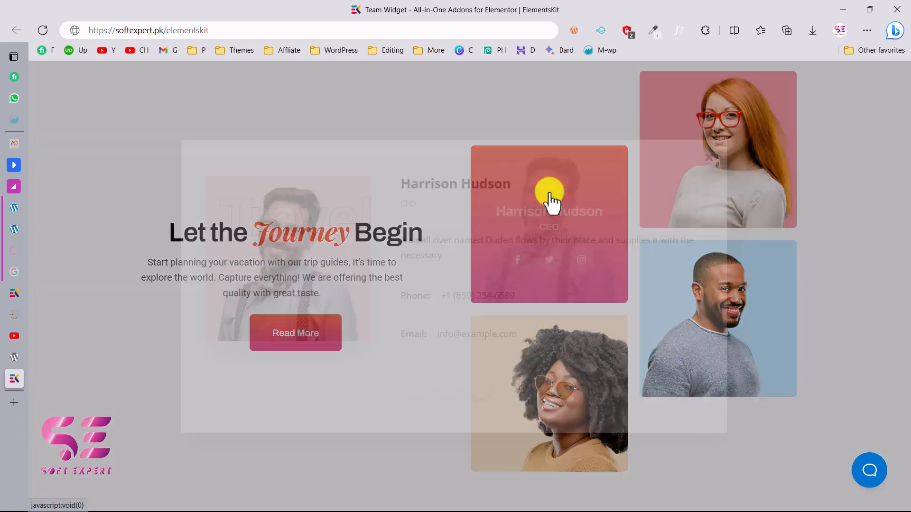
{"action": "left_click", "coordinate": [722, 160]}
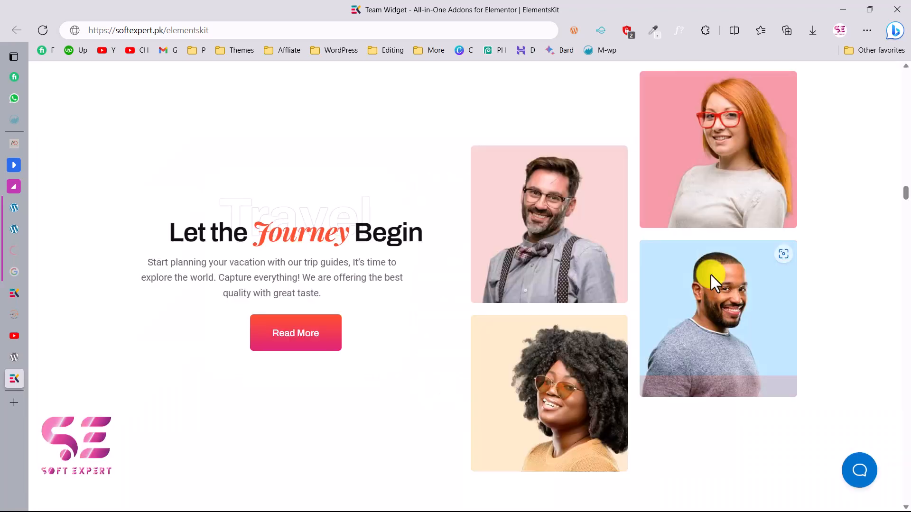
Step: Browse the remaining team widget demos down to the Full Image Box with Hover Style section
{"action": "scroll", "coordinate": [711, 280], "scroll_direction": "down", "scroll_amount": 10}
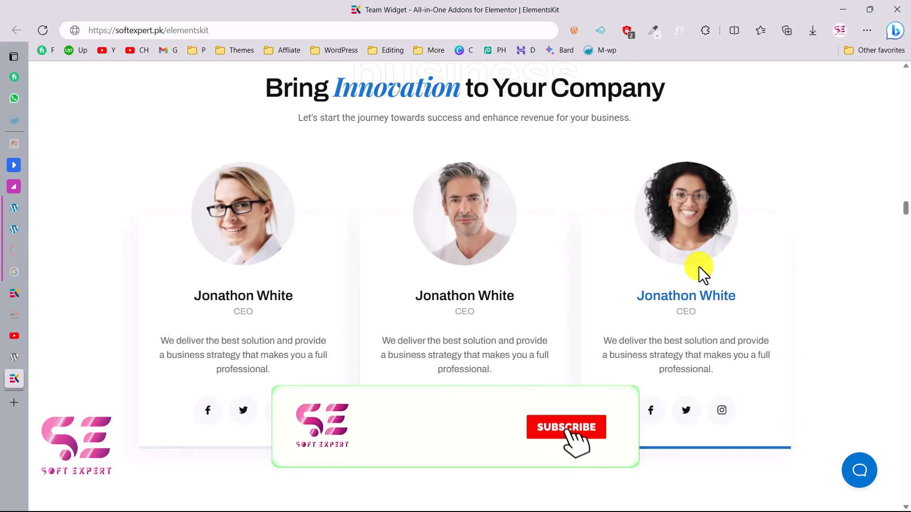
{"action": "scroll", "coordinate": [699, 267], "scroll_direction": "down", "scroll_amount": 10}
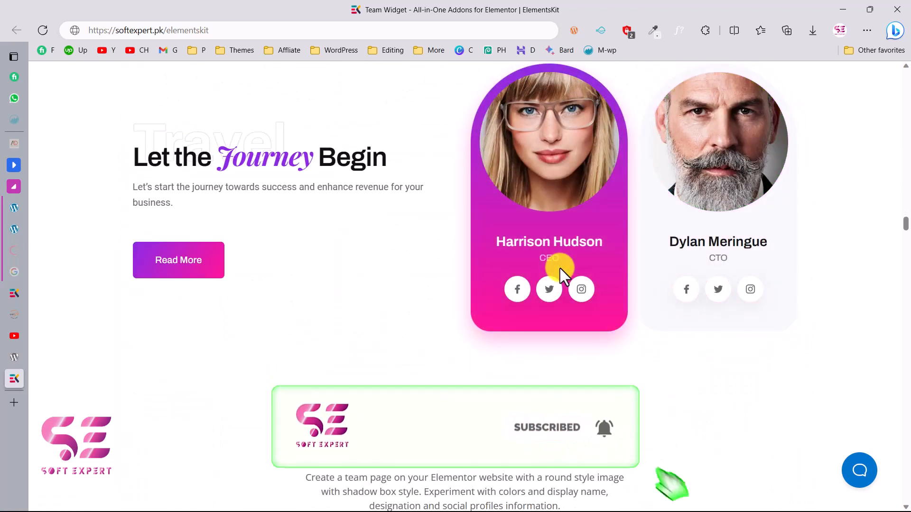
{"action": "scroll", "coordinate": [560, 211], "scroll_direction": "down", "scroll_amount": 9}
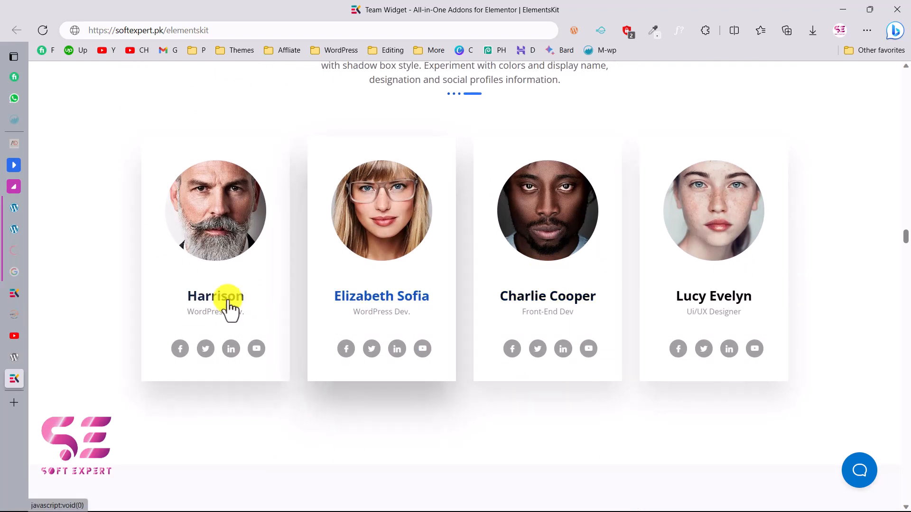
{"action": "scroll", "coordinate": [229, 309], "scroll_direction": "down", "scroll_amount": 8}
{"action": "scroll", "coordinate": [408, 376], "scroll_direction": "down", "scroll_amount": 1}
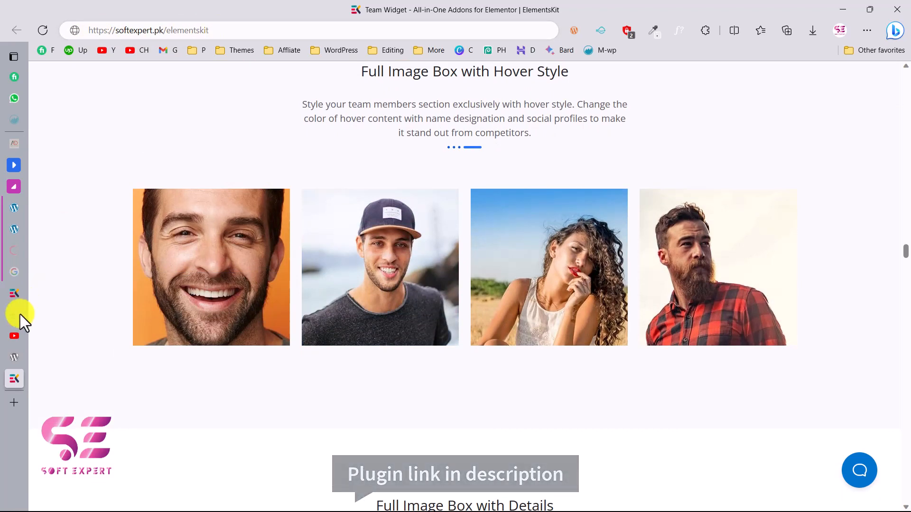
Step: Switch to the WordPress.org page of ElementsKit Elementor addons, review its description and key features, and download the plugin
{"action": "left_click", "coordinate": [13, 356]}
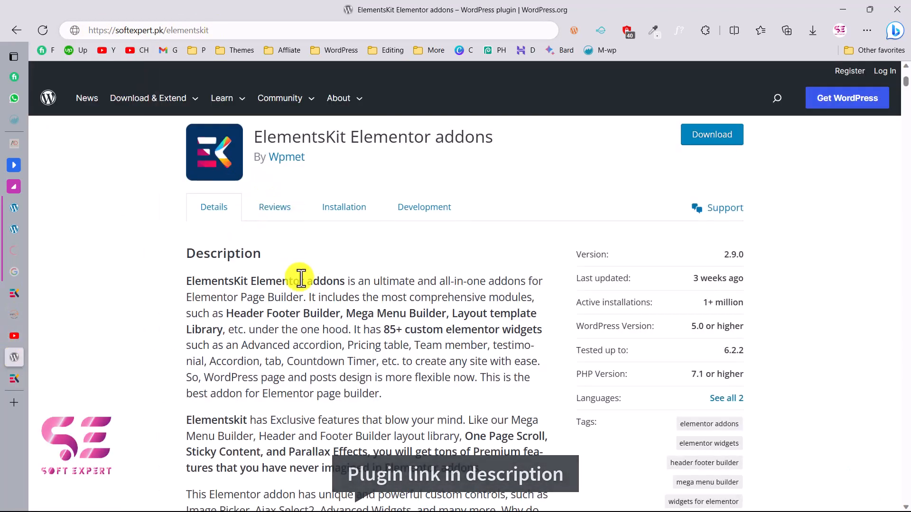
{"action": "scroll", "coordinate": [299, 280], "scroll_direction": "down", "scroll_amount": 9}
{"action": "scroll", "coordinate": [299, 293], "scroll_direction": "down", "scroll_amount": 5}
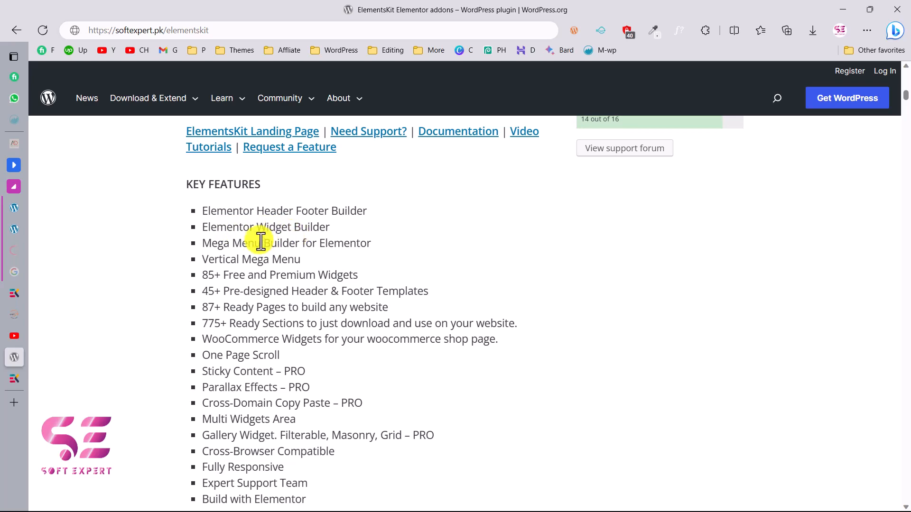
{"action": "scroll", "coordinate": [267, 415], "scroll_direction": "down", "scroll_amount": 2}
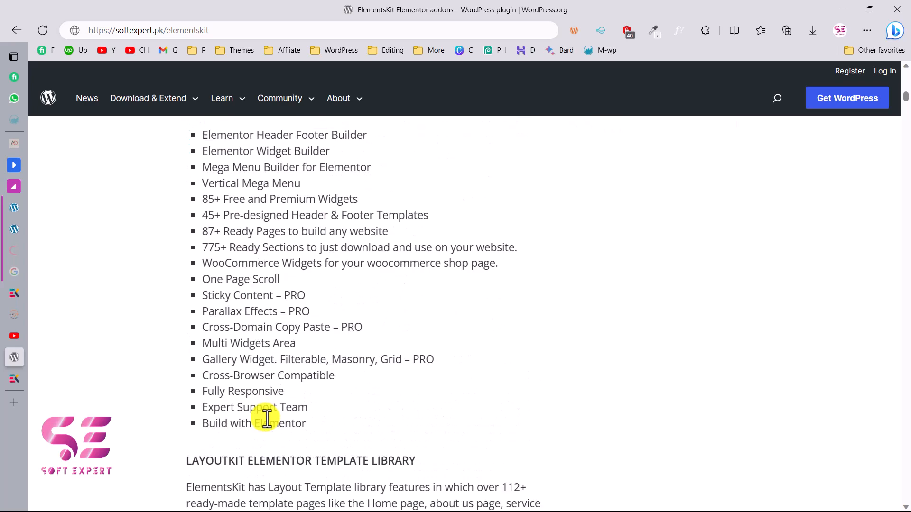
{"action": "scroll", "coordinate": [266, 418], "scroll_direction": "up", "scroll_amount": 10}
{"action": "scroll", "coordinate": [267, 418], "scroll_direction": "up", "scroll_amount": 6}
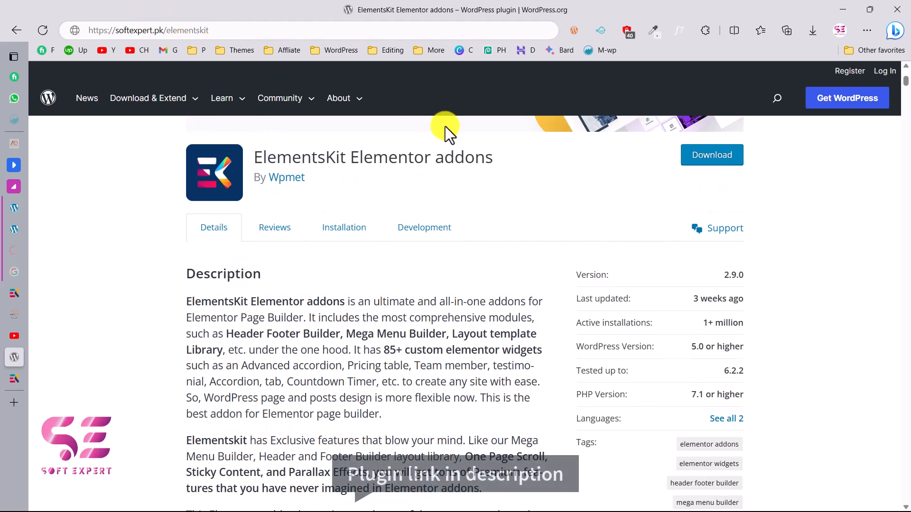
{"action": "left_click", "coordinate": [707, 157]}
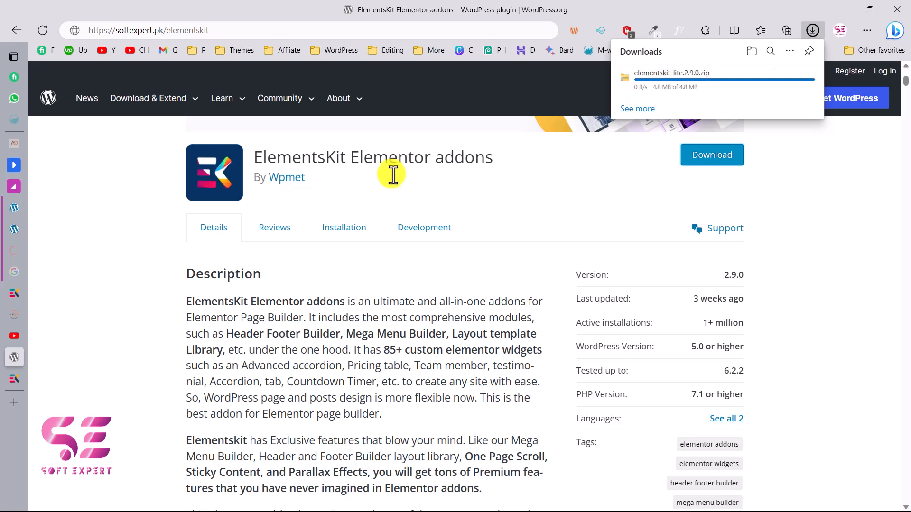
Step: Switch to the WordPress dashboard, upload and install elementskit-lite.2.9.0.zip as a new plugin, and activate it
{"action": "left_click", "coordinate": [27, 212]}
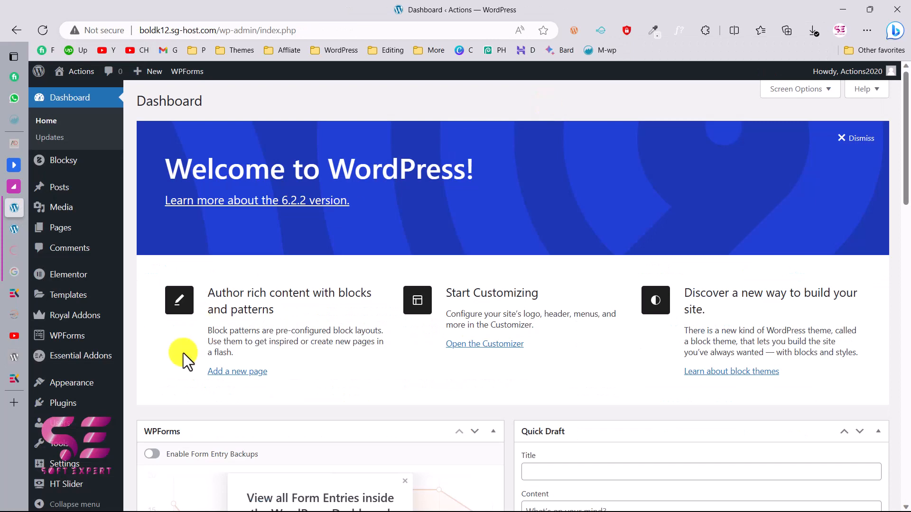
{"action": "mouse_move", "coordinate": [88, 403]}
{"action": "left_click", "coordinate": [142, 422]}
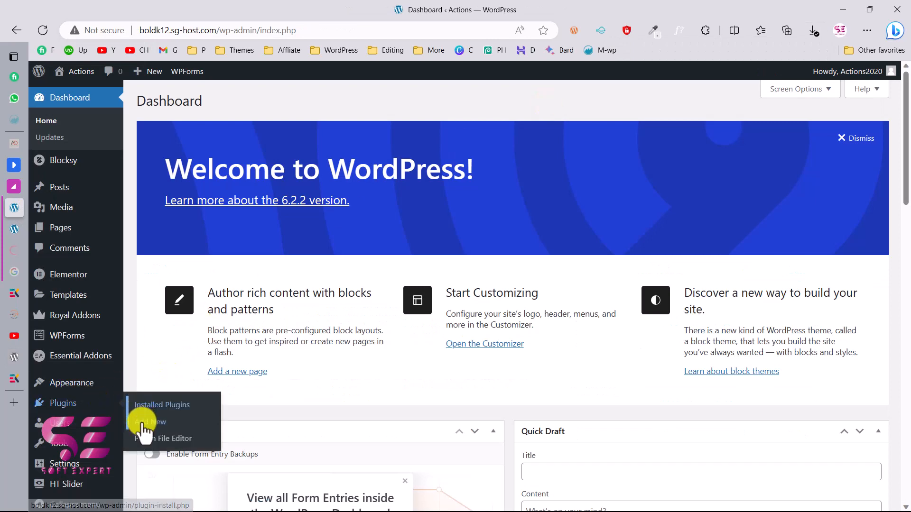
{"action": "left_click", "coordinate": [255, 102]}
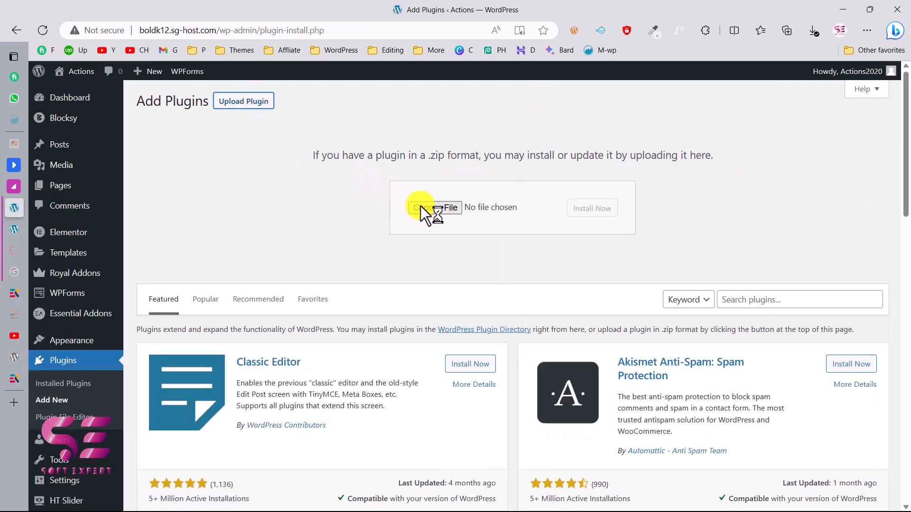
{"action": "left_click", "coordinate": [812, 30]}
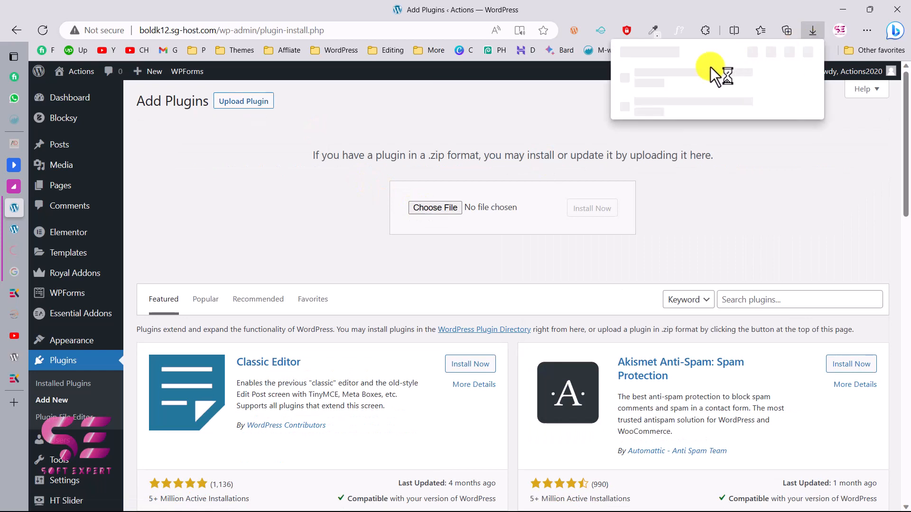
{"action": "left_click_drag", "start_coordinate": [481, 191], "coordinate": [453, 208]}
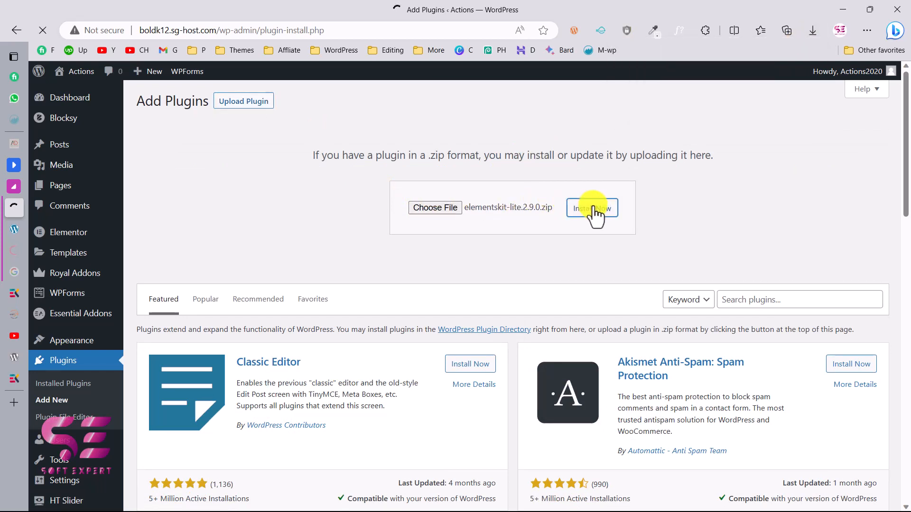
{"action": "left_click", "coordinate": [189, 192]}
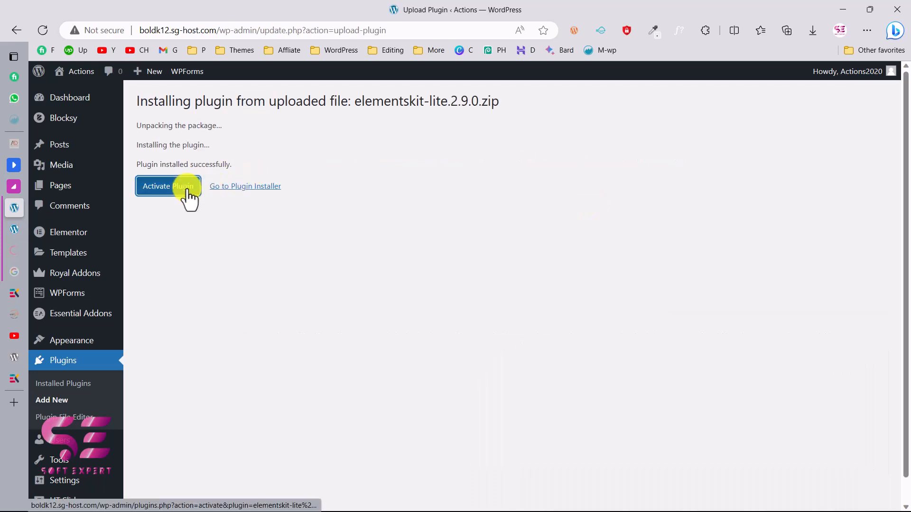
Step: Open the ElementsKit settings page in the WordPress admin to reach its configuration options
{"action": "mouse_move", "coordinate": [80, 318]}
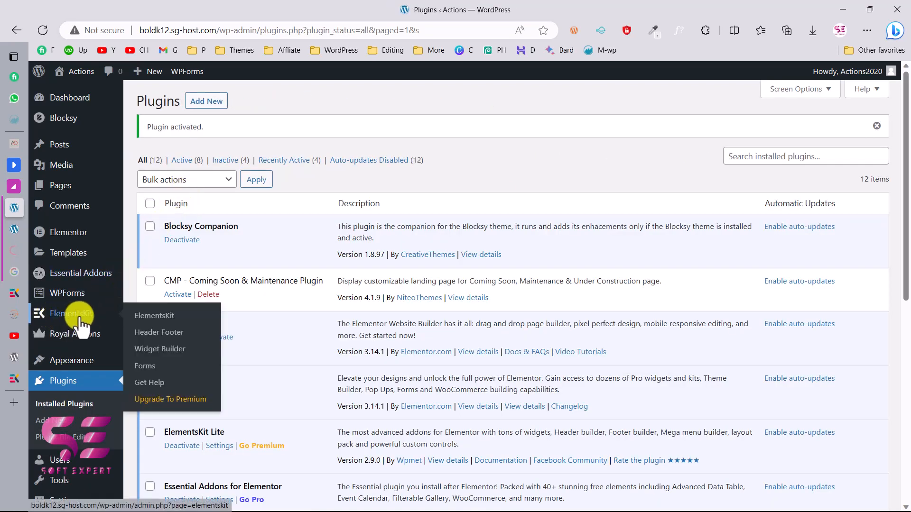
{"action": "left_click", "coordinate": [144, 319]}
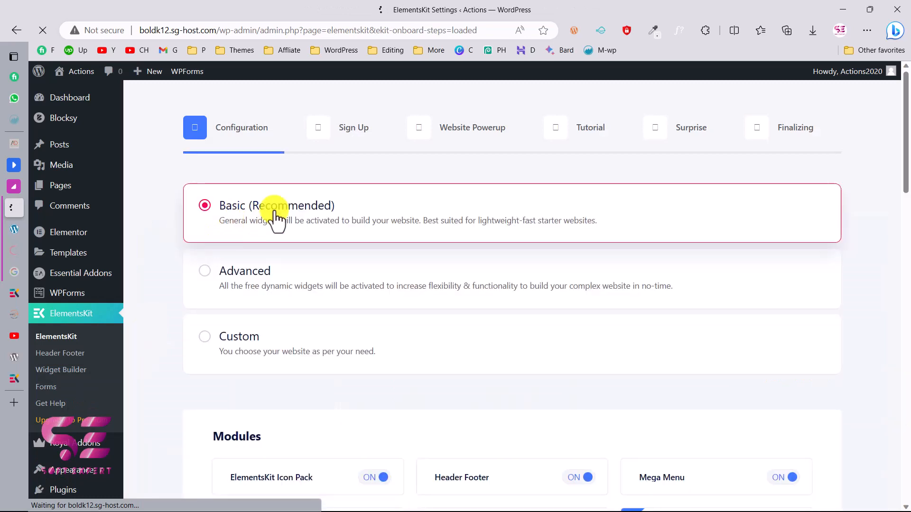
Step: Turn off the Header Footer and Mega Menu modules in the ElementsKit setup configuration
{"action": "scroll", "coordinate": [478, 397], "scroll_direction": "down", "scroll_amount": 3}
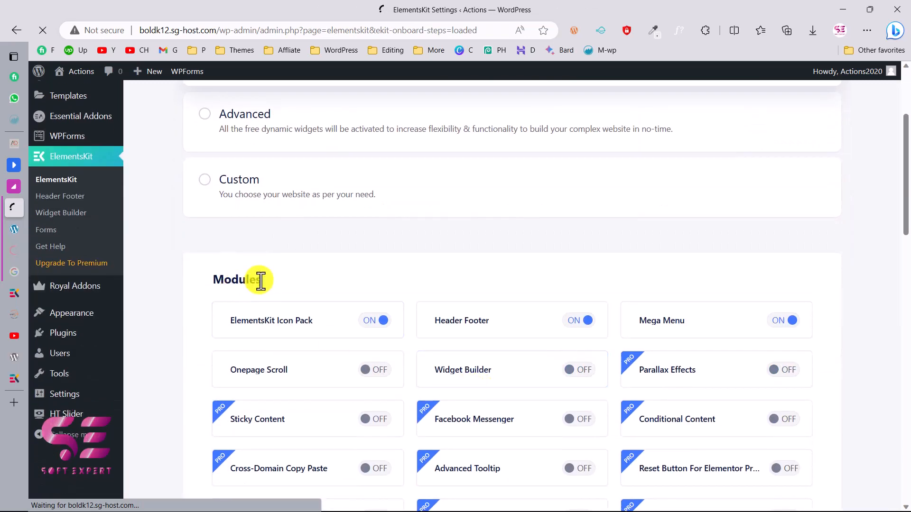
{"action": "scroll", "coordinate": [332, 272], "scroll_direction": "down", "scroll_amount": 1}
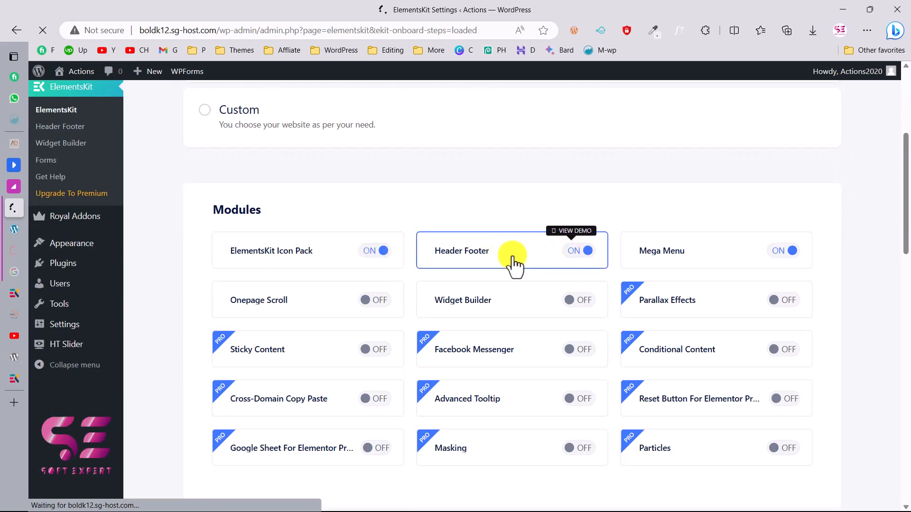
{"action": "left_click", "coordinate": [576, 252]}
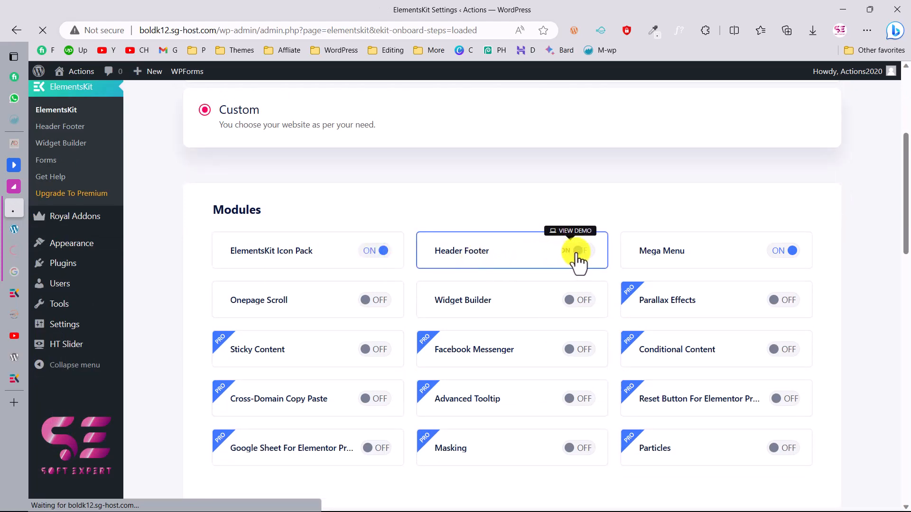
{"action": "scroll", "coordinate": [618, 379], "scroll_direction": "down", "scroll_amount": 2}
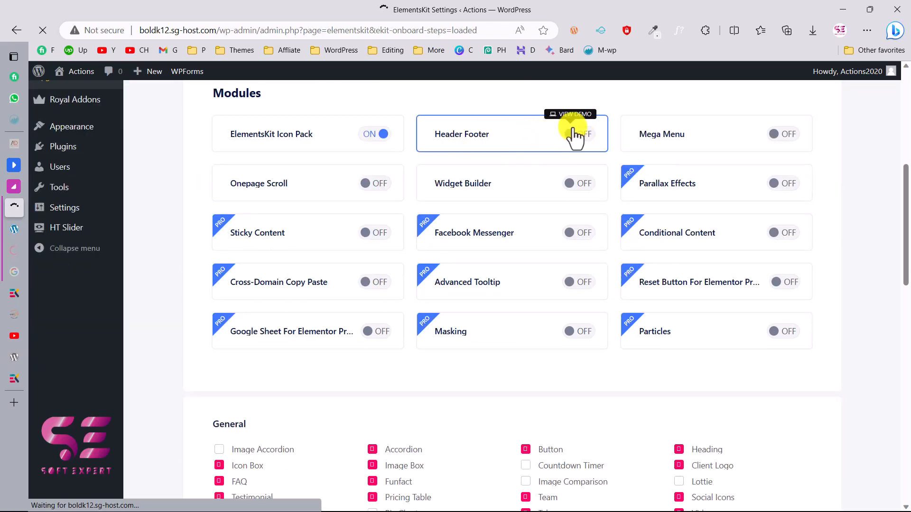
Step: Disable the Blog Posts, Category List and ElementsKit Nav Menu widgets, and continue to the sign-up stage
{"action": "scroll", "coordinate": [546, 138], "scroll_direction": "down", "scroll_amount": 5}
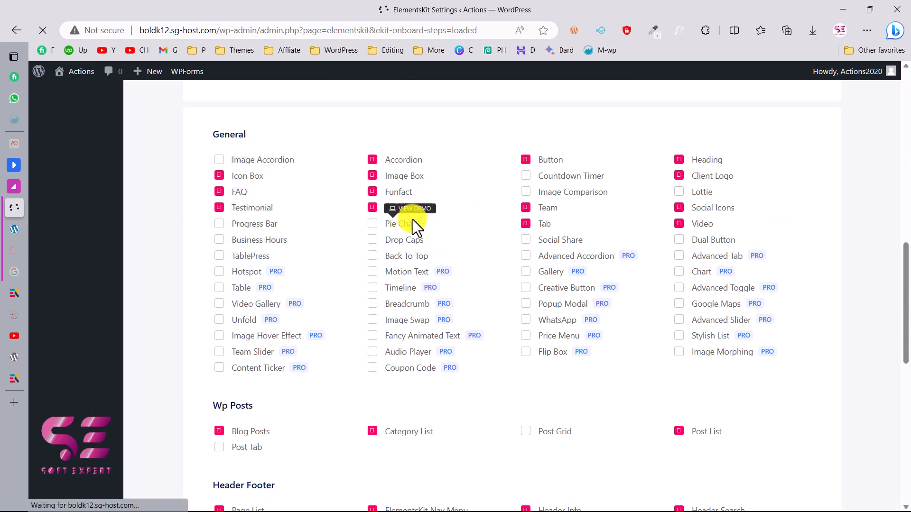
{"action": "scroll", "coordinate": [412, 219], "scroll_direction": "down", "scroll_amount": 4}
{"action": "scroll", "coordinate": [290, 268], "scroll_direction": "up", "scroll_amount": 2}
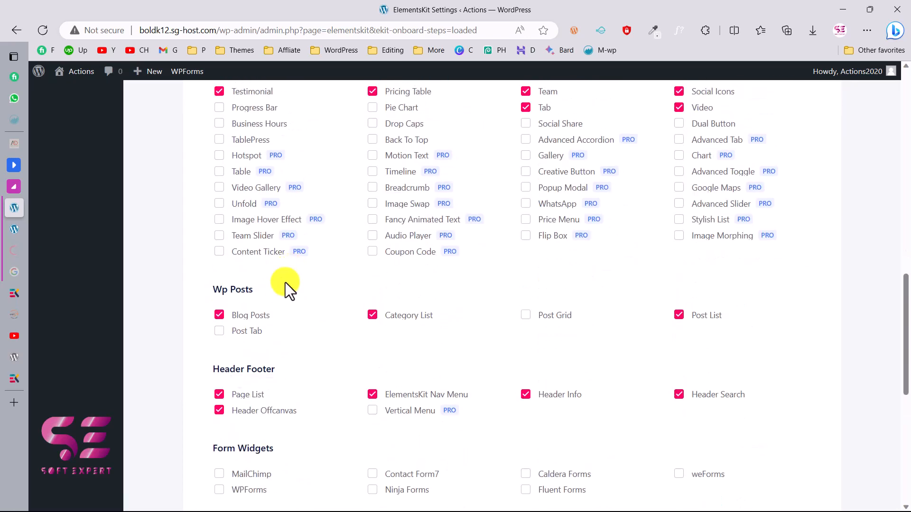
{"action": "scroll", "coordinate": [667, 341], "scroll_direction": "up", "scroll_amount": 2}
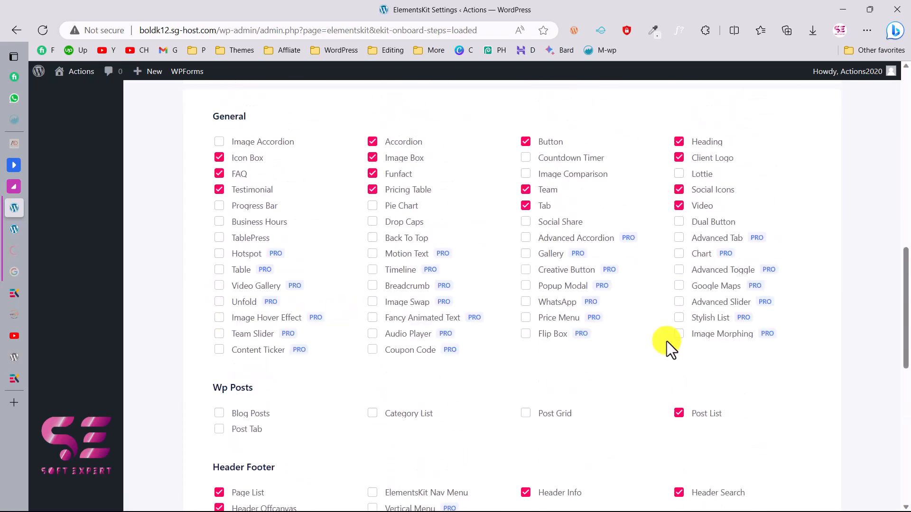
{"action": "scroll", "coordinate": [749, 401], "scroll_direction": "down", "scroll_amount": 9}
{"action": "left_click", "coordinate": [799, 439]}
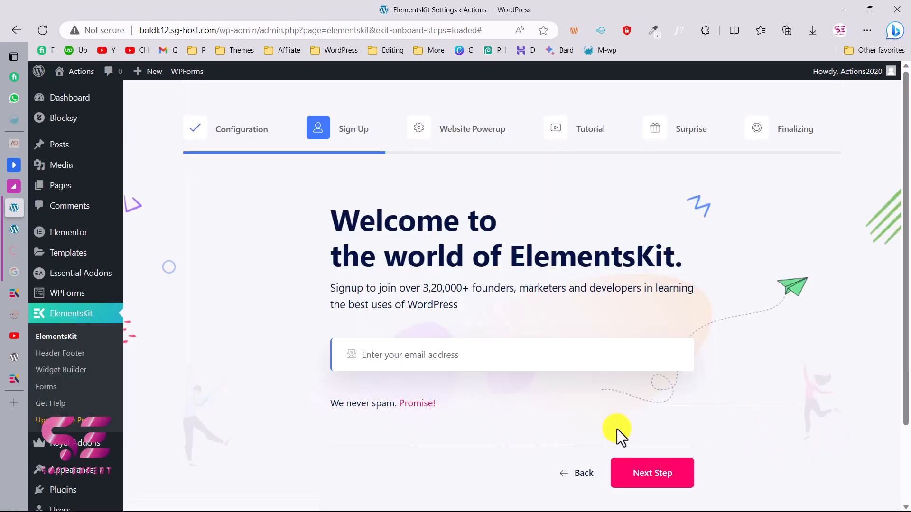
Step: Skip the sign-up, plugin installation and tutorial stages to complete the ElementsKit setup wizard
{"action": "left_click", "coordinate": [641, 476]}
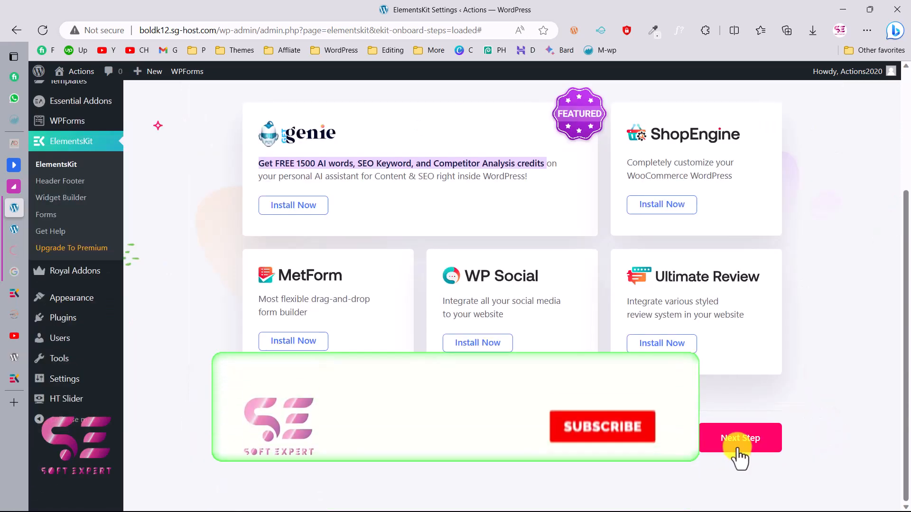
{"action": "scroll", "coordinate": [738, 451], "scroll_direction": "down", "scroll_amount": 4}
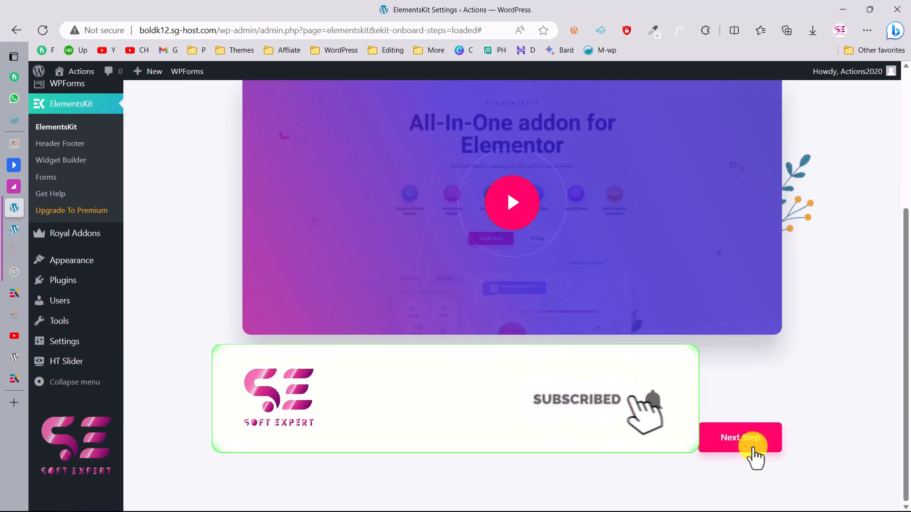
{"action": "left_click", "coordinate": [753, 448]}
{"action": "left_click", "coordinate": [753, 451]}
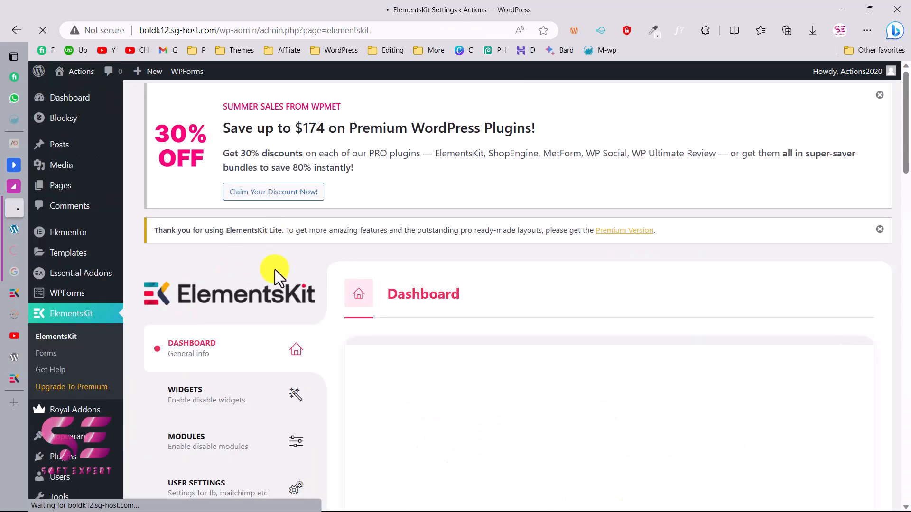
Step: Switch to the A Propos page in the Elementor editor and open the ElementsKit template library from the empty area above the footer
{"action": "left_click", "coordinate": [18, 232]}
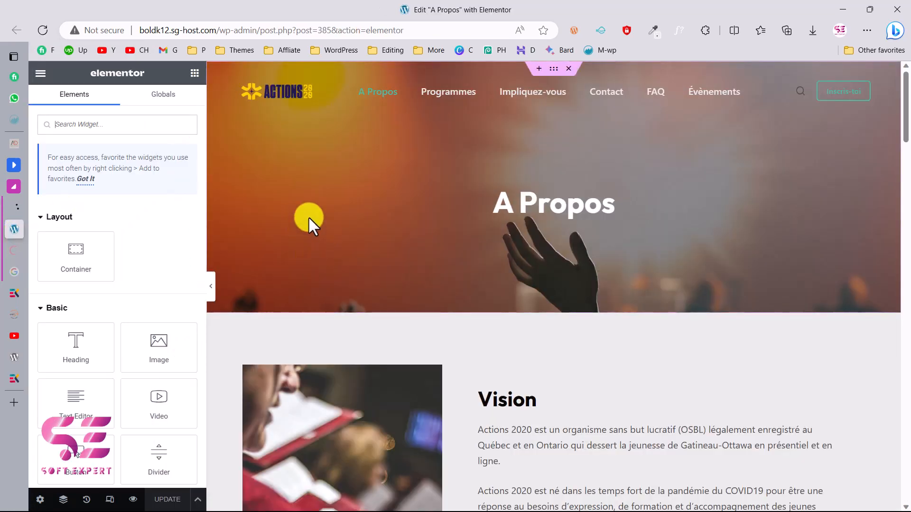
{"action": "scroll", "coordinate": [350, 262], "scroll_direction": "down", "scroll_amount": 15}
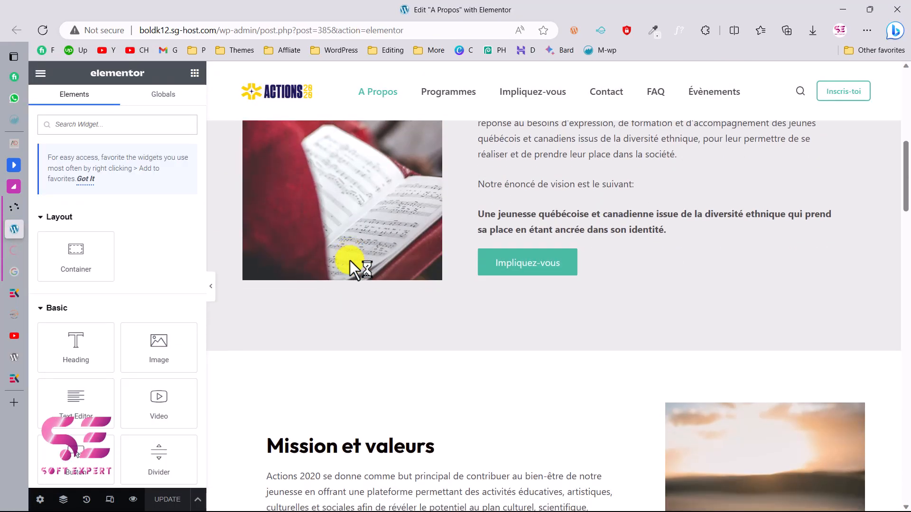
{"action": "scroll", "coordinate": [349, 260], "scroll_direction": "down", "scroll_amount": 10}
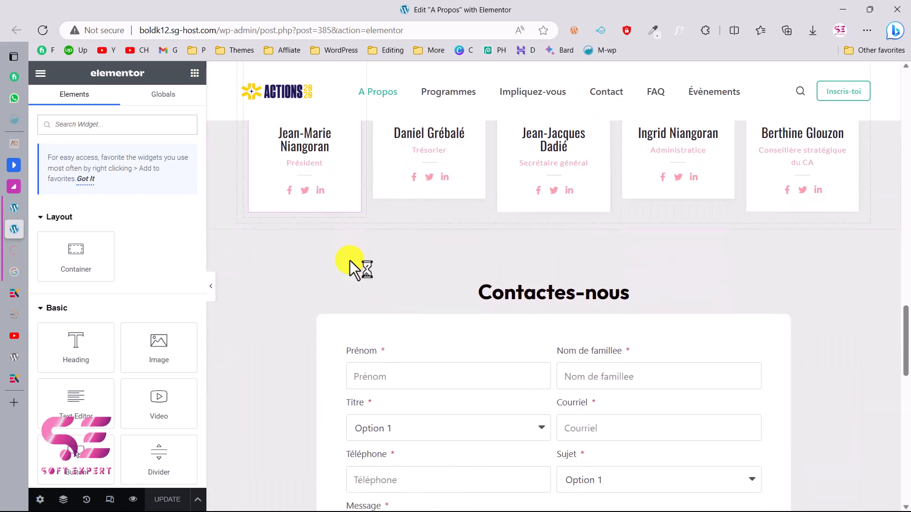
{"action": "scroll", "coordinate": [349, 260], "scroll_direction": "up", "scroll_amount": 3}
{"action": "scroll", "coordinate": [499, 210], "scroll_direction": "up", "scroll_amount": 1}
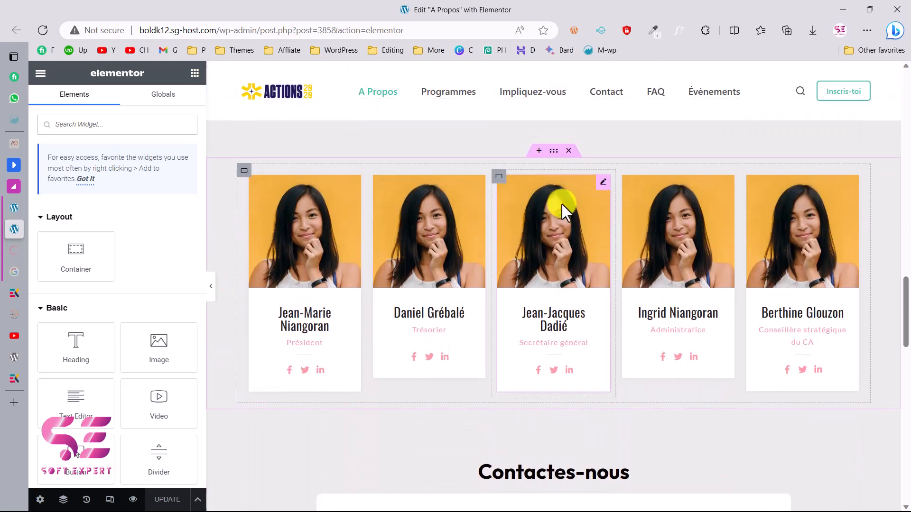
{"action": "scroll", "coordinate": [507, 210], "scroll_direction": "down", "scroll_amount": 5}
{"action": "scroll", "coordinate": [910, 206], "scroll_direction": "down", "scroll_amount": 1}
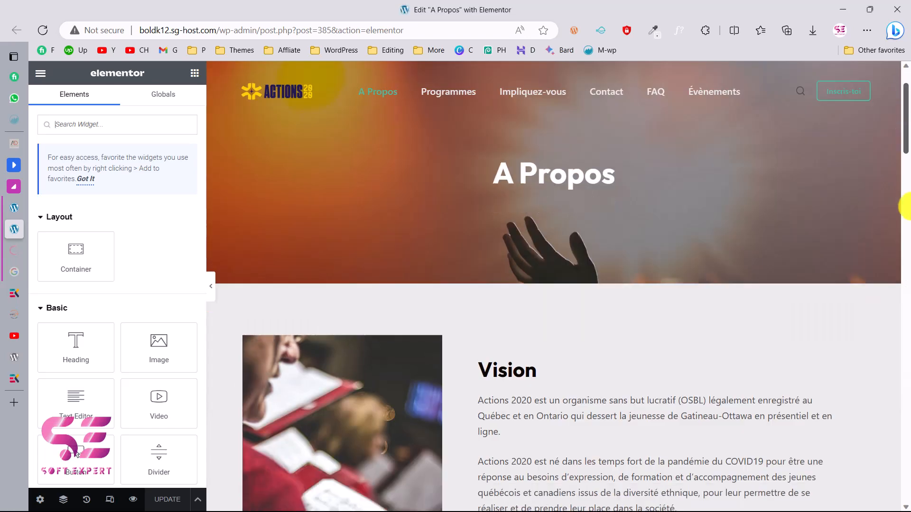
{"action": "left_click_drag", "start_coordinate": [905, 207], "coordinate": [904, 437]}
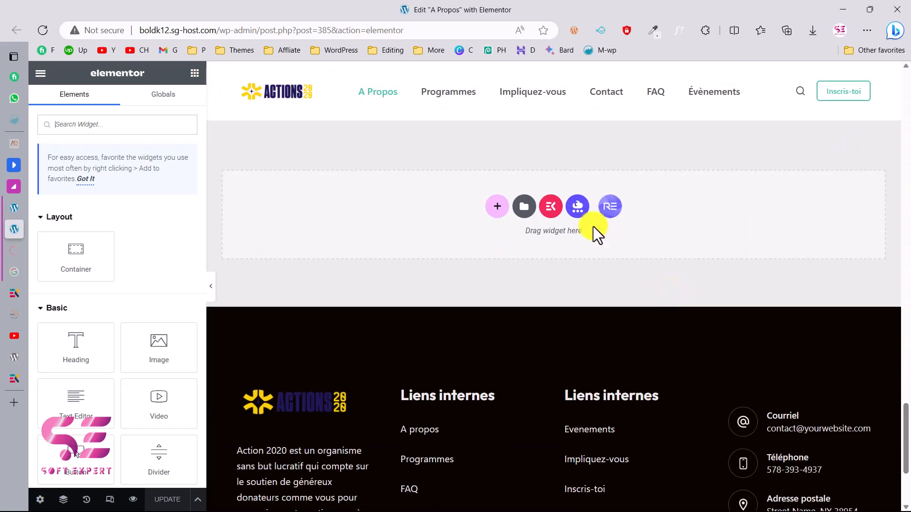
{"action": "left_click", "coordinate": [551, 207]}
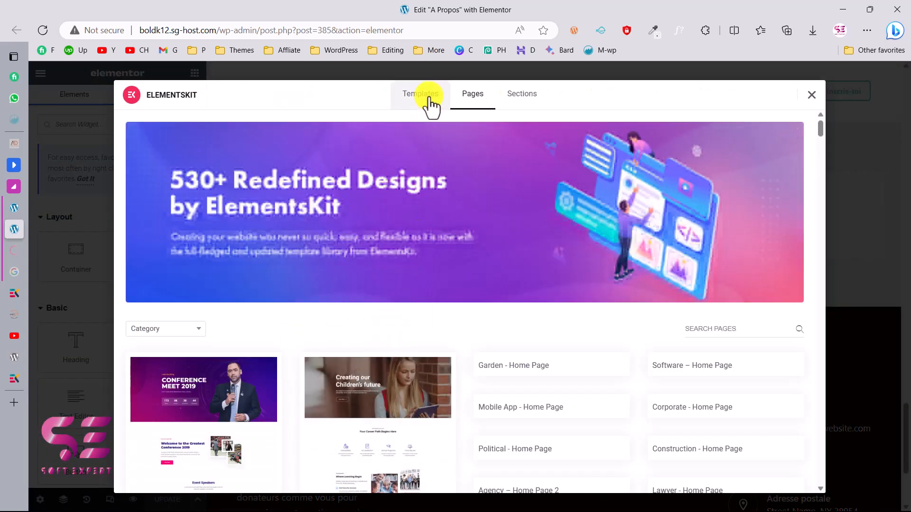
Step: Show the library's ready-made sections and filter them by the Team category
{"action": "left_click", "coordinate": [510, 100]}
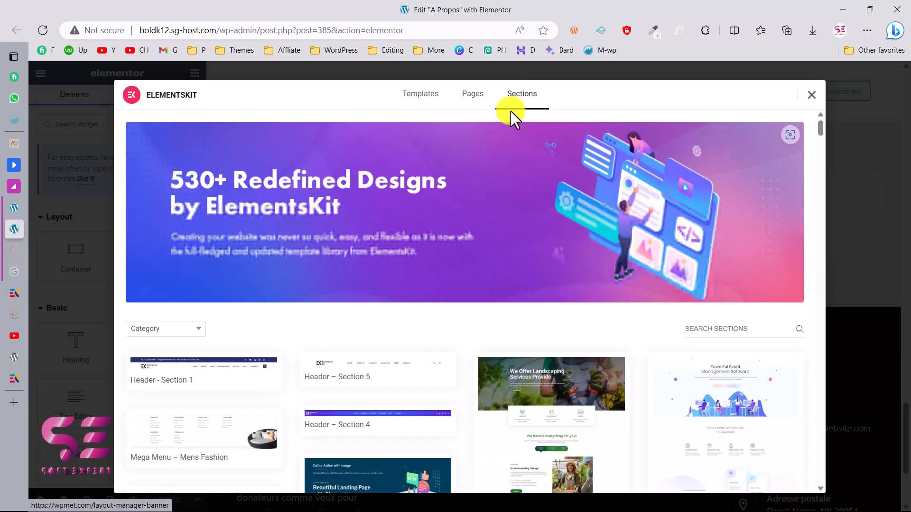
{"action": "left_click", "coordinate": [184, 332]}
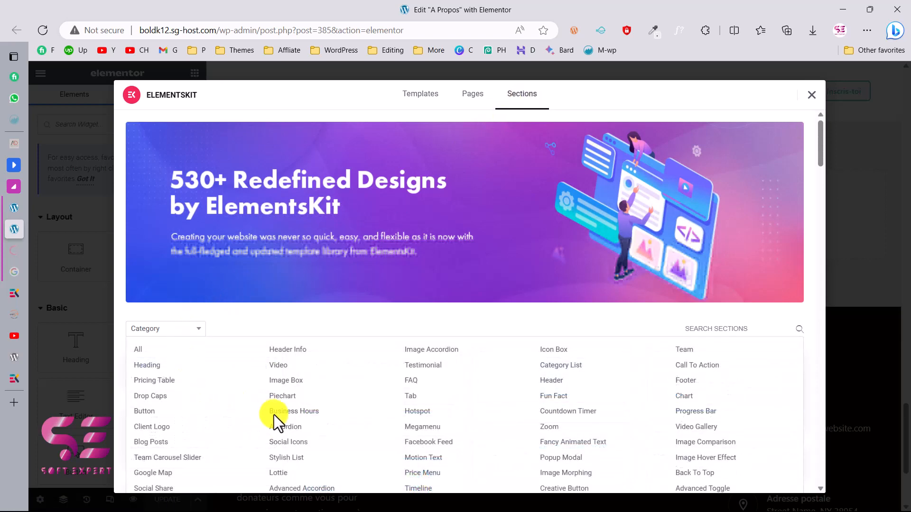
{"action": "scroll", "coordinate": [274, 414], "scroll_direction": "down", "scroll_amount": 2}
{"action": "scroll", "coordinate": [569, 332], "scroll_direction": "up", "scroll_amount": 1}
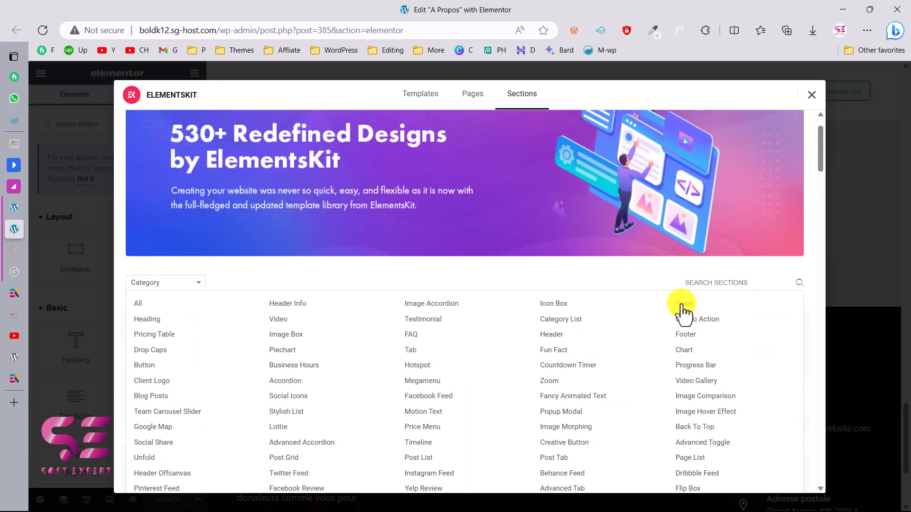
{"action": "left_click", "coordinate": [683, 305]}
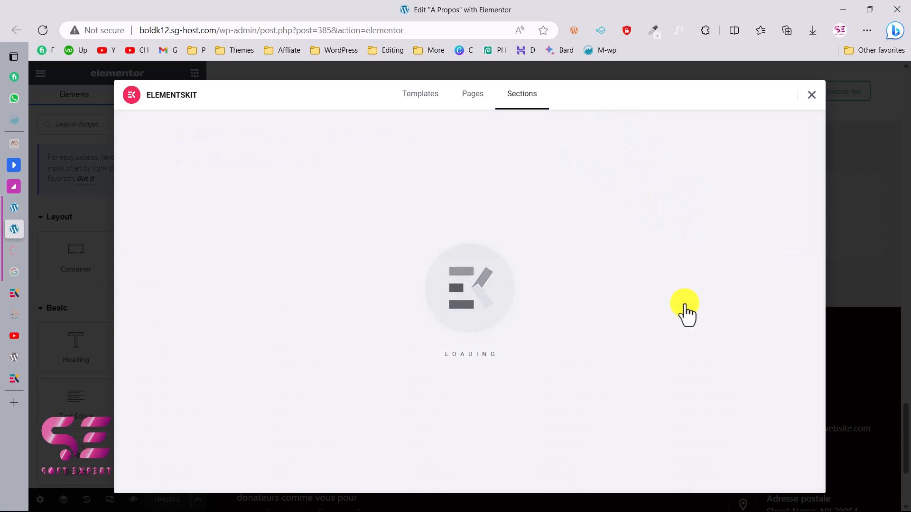
Step: Review the team section designs and insert Team - Demo 10 into the page
{"action": "scroll", "coordinate": [815, 346], "scroll_direction": "down", "scroll_amount": 5}
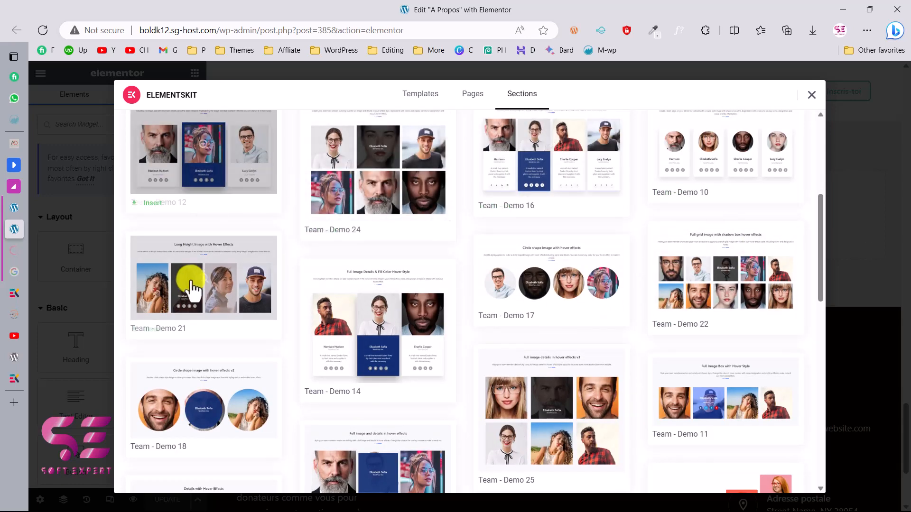
{"action": "scroll", "coordinate": [332, 280], "scroll_direction": "down", "scroll_amount": 1}
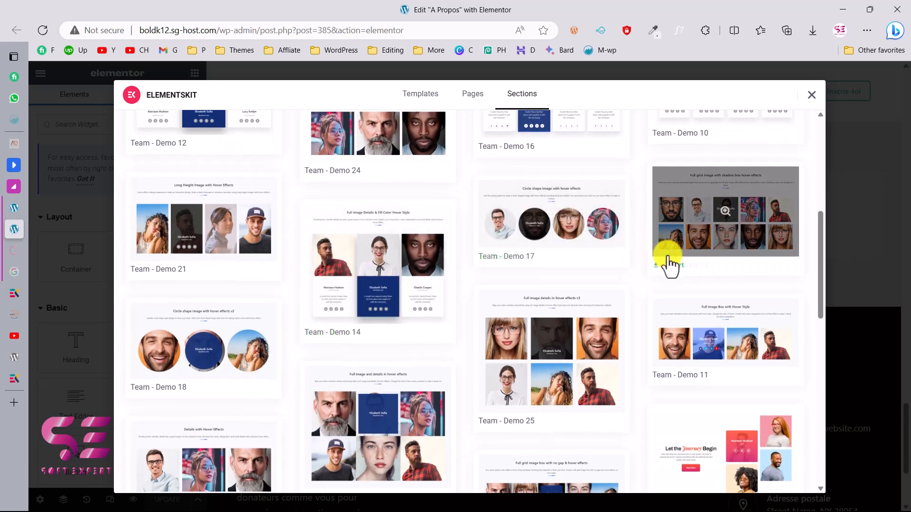
{"action": "scroll", "coordinate": [630, 318], "scroll_direction": "down", "scroll_amount": 2}
{"action": "scroll", "coordinate": [631, 318], "scroll_direction": "up", "scroll_amount": 4}
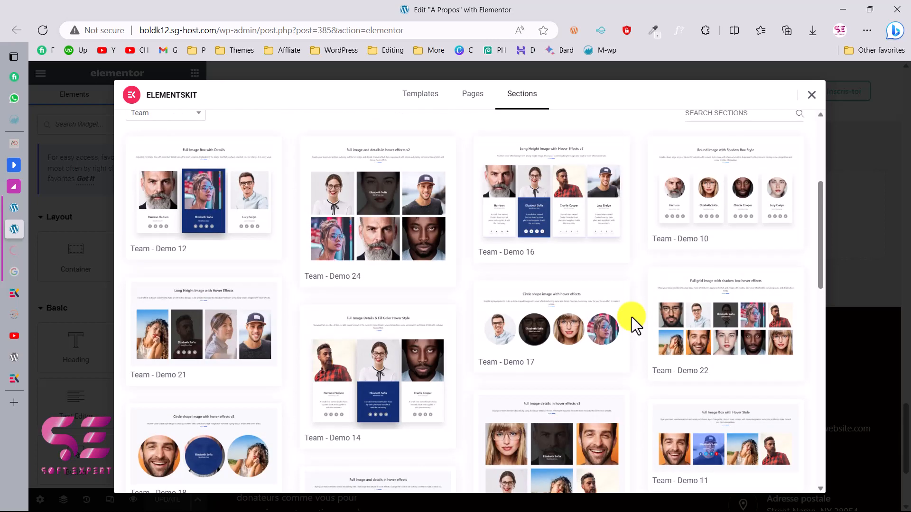
{"action": "mouse_move", "coordinate": [676, 212]}
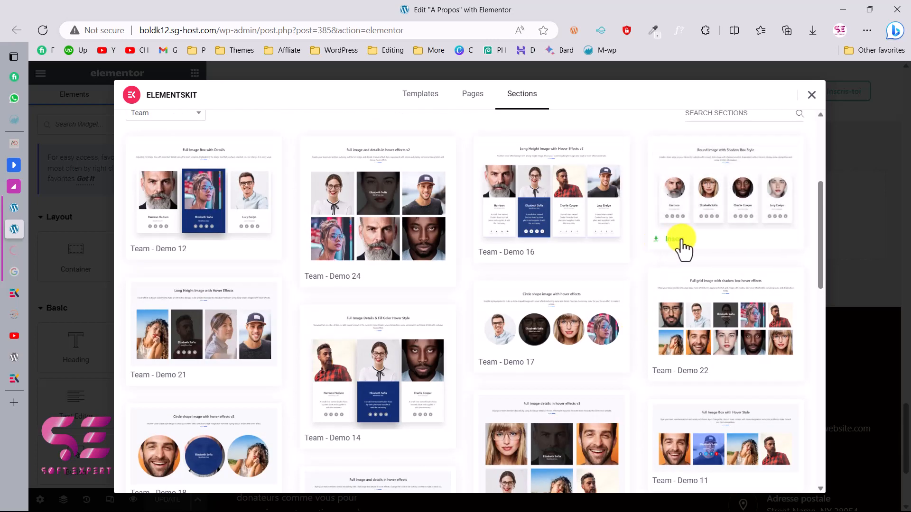
{"action": "left_click", "coordinate": [667, 243]}
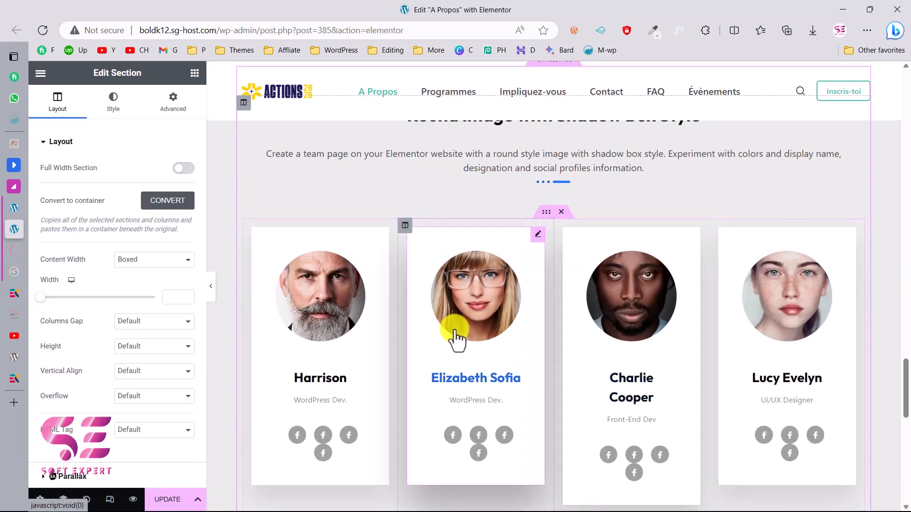
Step: Preview the first team card's detail popup, and check the media library offered for its member image without choosing a picture
{"action": "scroll", "coordinate": [522, 334], "scroll_direction": "down", "scroll_amount": 1}
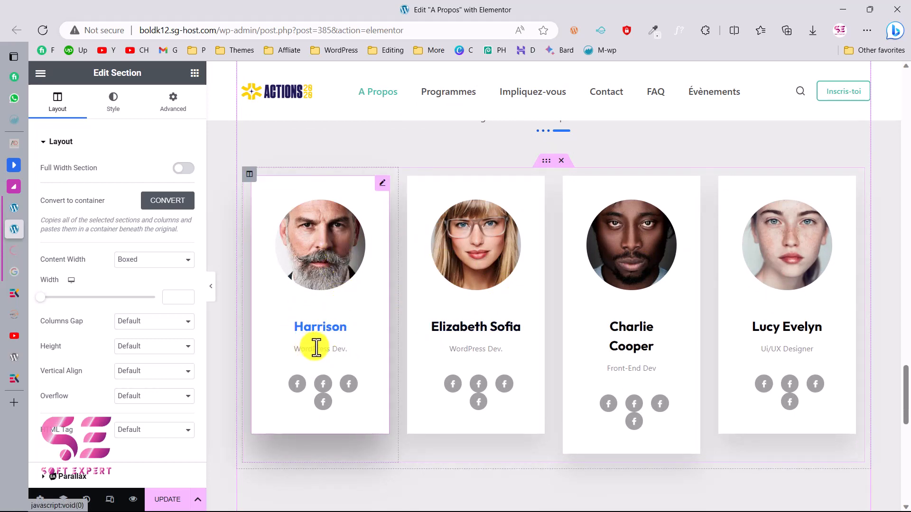
{"action": "left_click", "coordinate": [335, 328]}
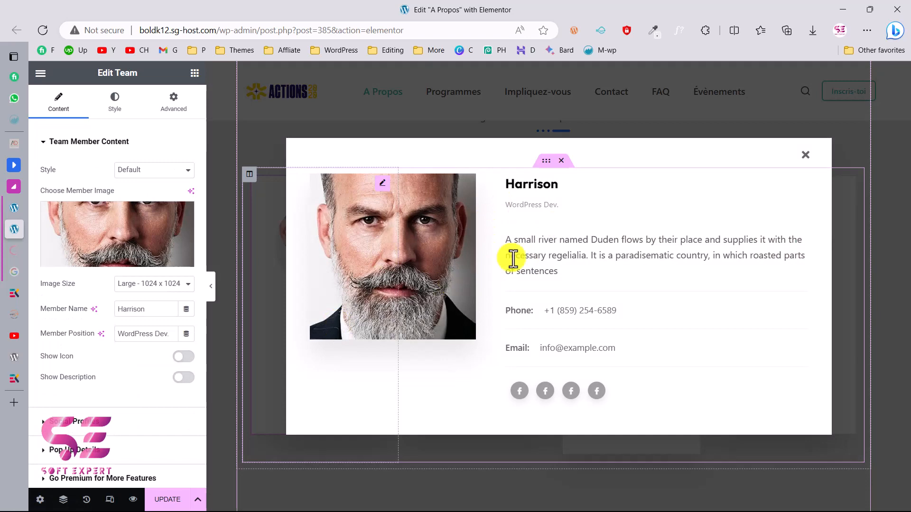
{"action": "left_click", "coordinate": [805, 154]}
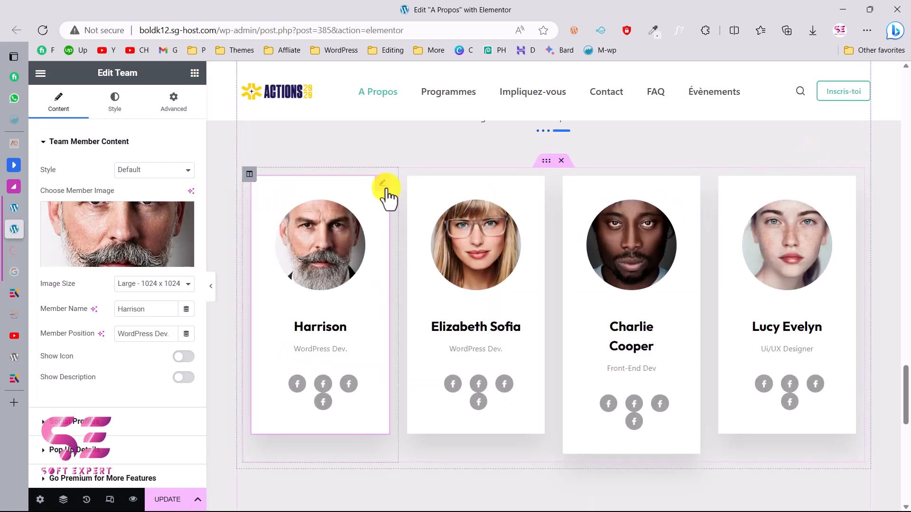
{"action": "left_click", "coordinate": [132, 222]}
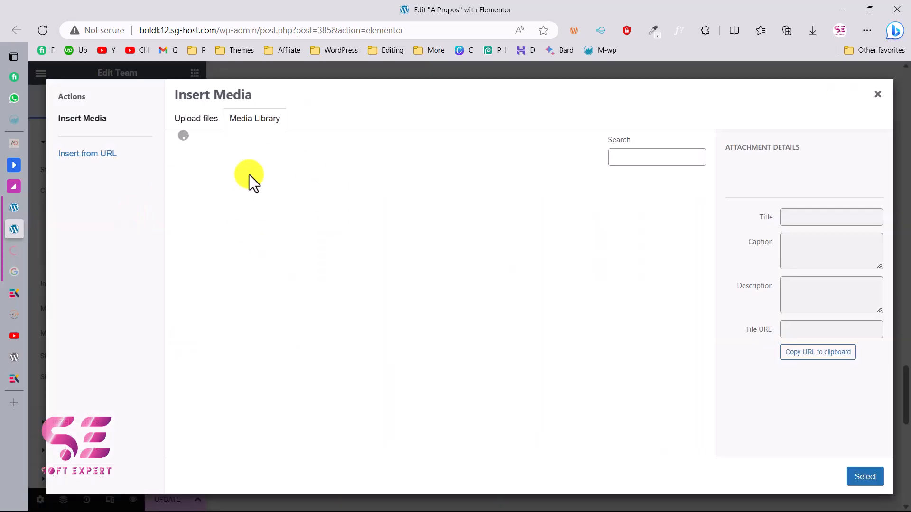
{"action": "left_click", "coordinate": [878, 94]}
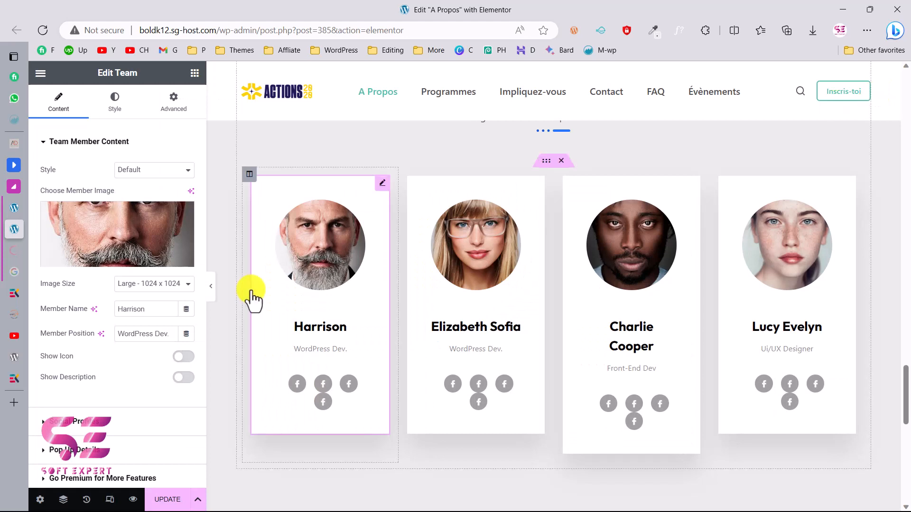
Step: Set the first team card's member name to Soft Expert
{"action": "left_click", "coordinate": [157, 313]}
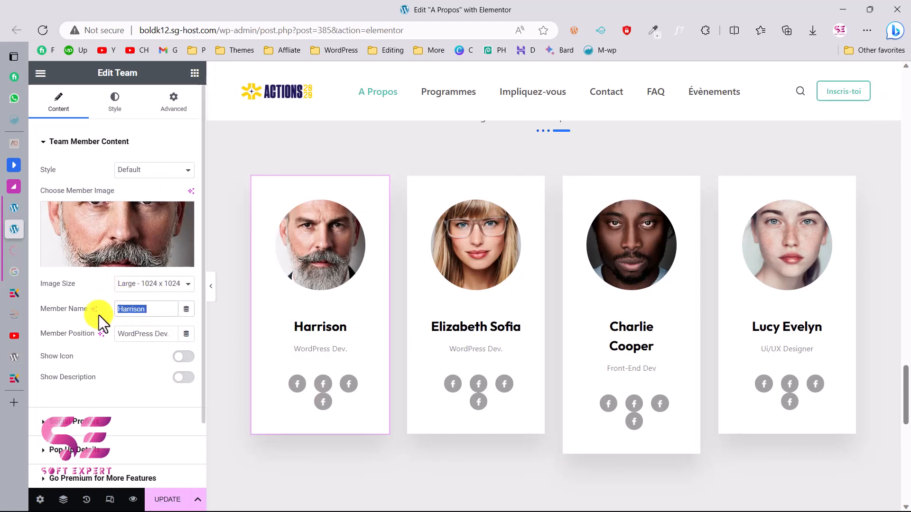
{"action": "type", "text": "Soft E"}
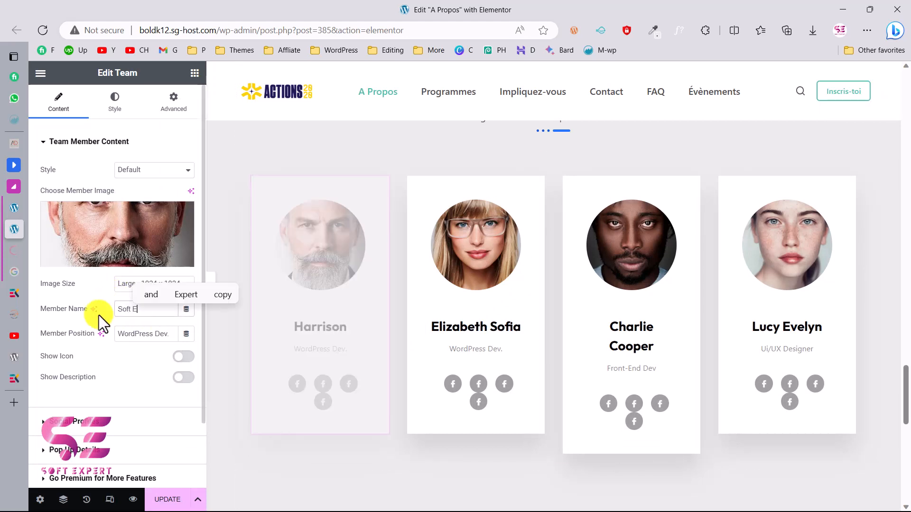
{"action": "type", "text": "xpert"}
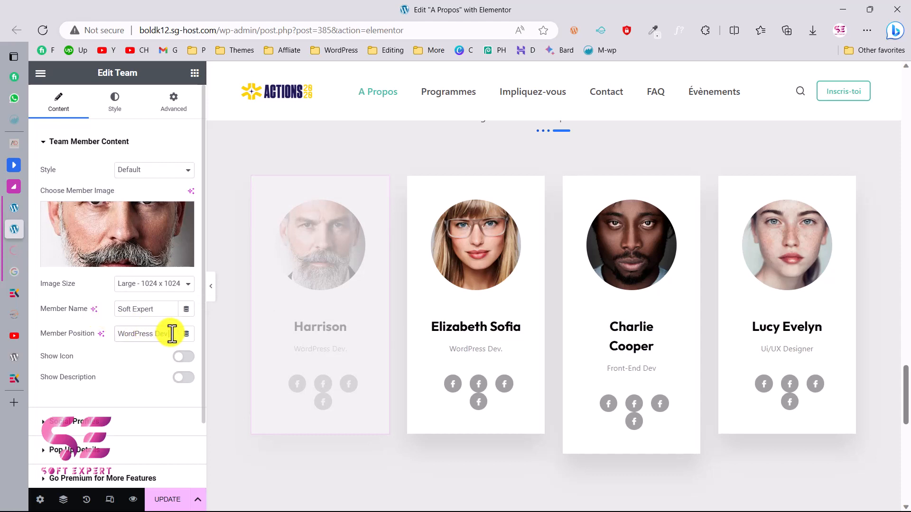
Step: Try showing the icon on the first team card, hide it again, and turn on the member description
{"action": "left_click_drag", "start_coordinate": [173, 332], "coordinate": [30, 339]}
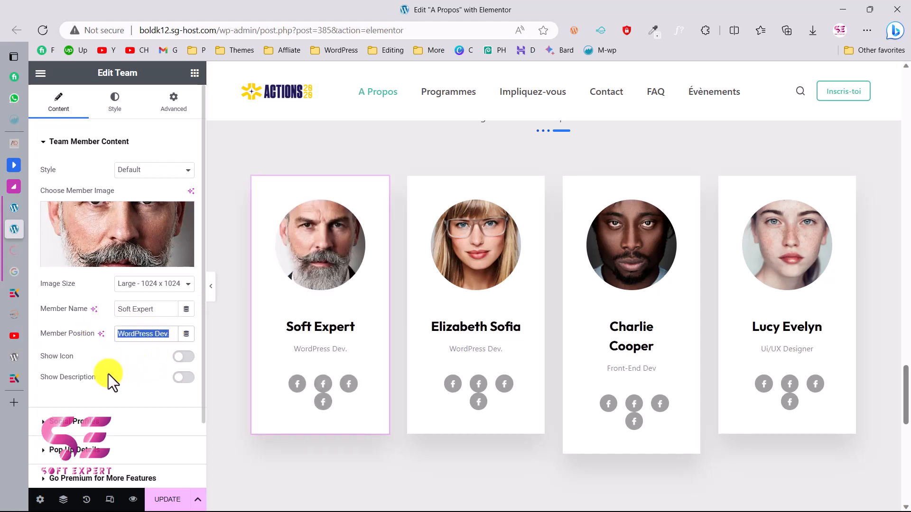
{"action": "left_click", "coordinate": [182, 357]}
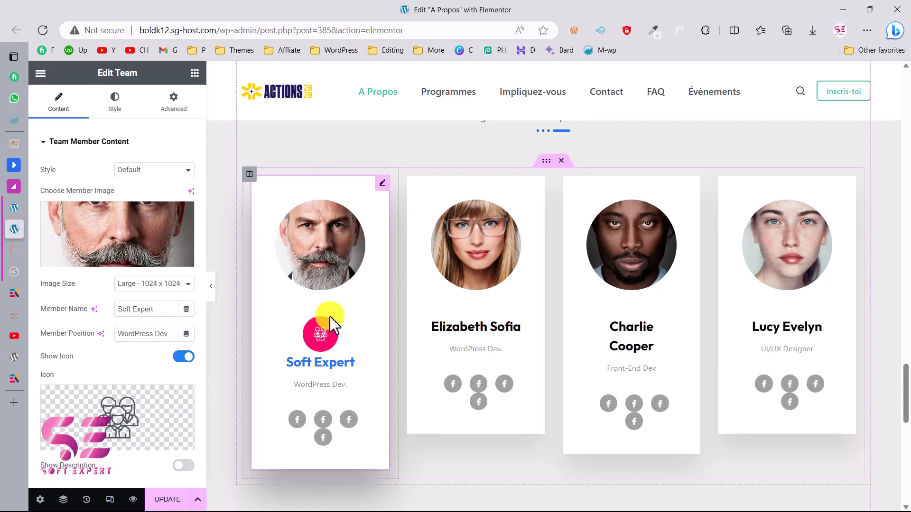
{"action": "left_click", "coordinate": [183, 357]}
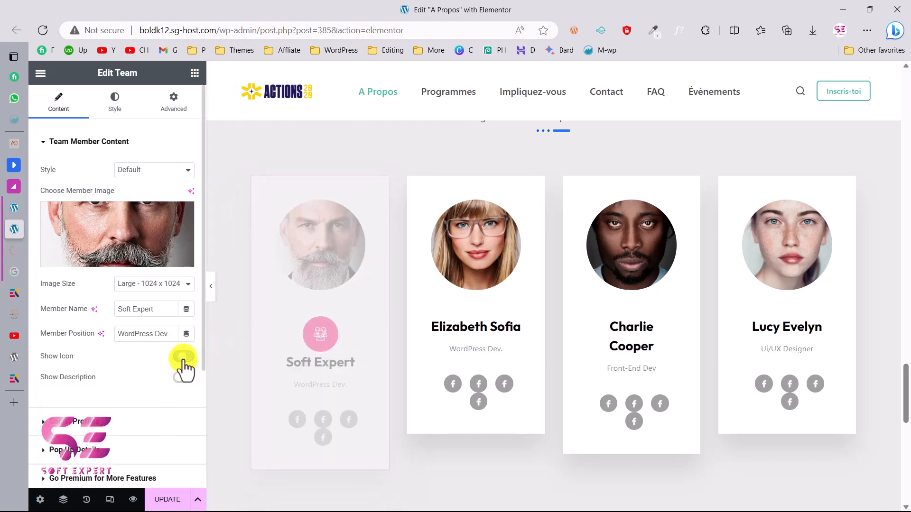
{"action": "scroll", "coordinate": [183, 366], "scroll_direction": "down", "scroll_amount": 2}
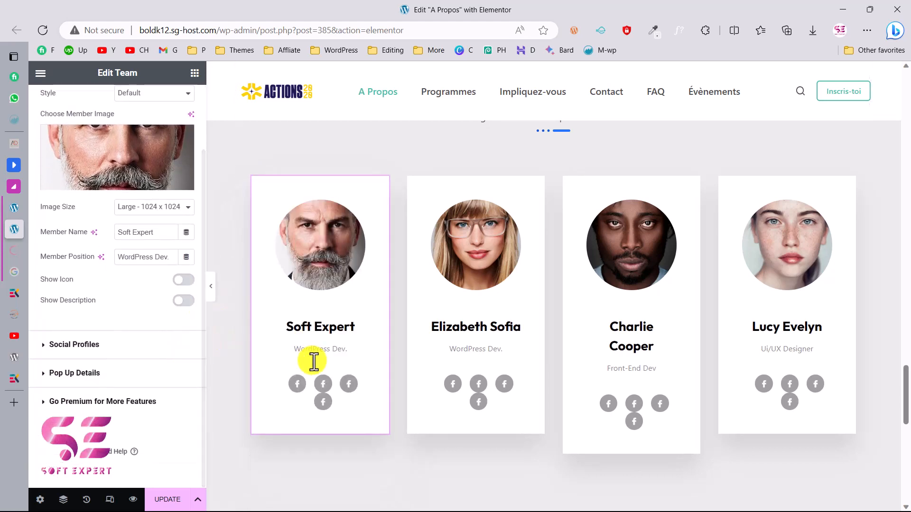
{"action": "left_click", "coordinate": [183, 300]}
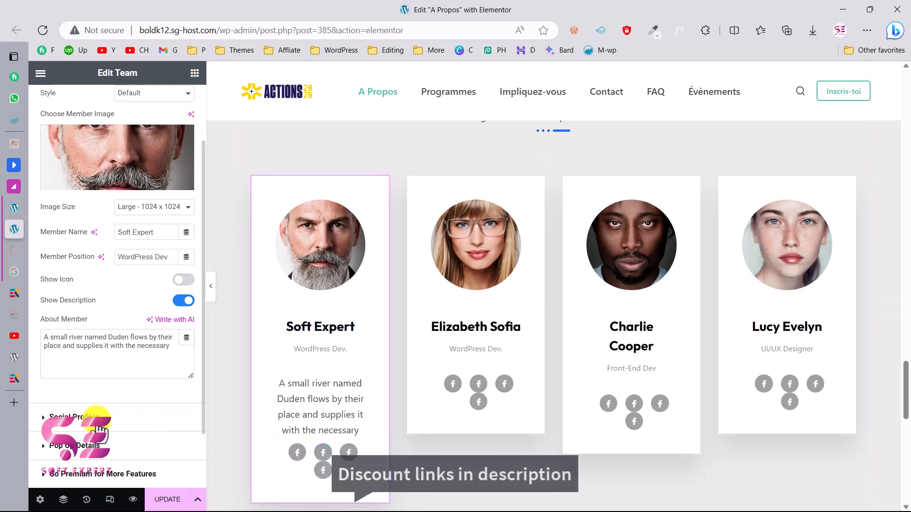
Step: Remove the Twitter entry from the first team card's social profiles
{"action": "left_click", "coordinate": [98, 425]}
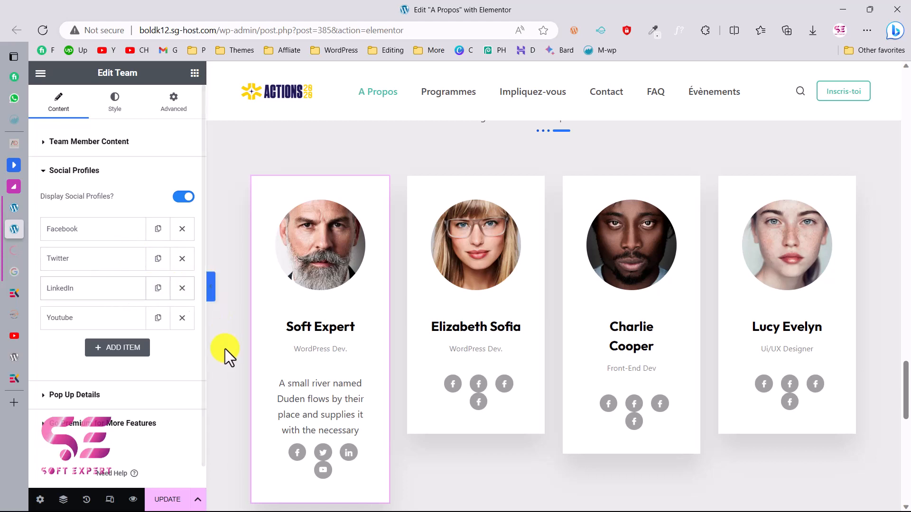
{"action": "left_click", "coordinate": [182, 259]}
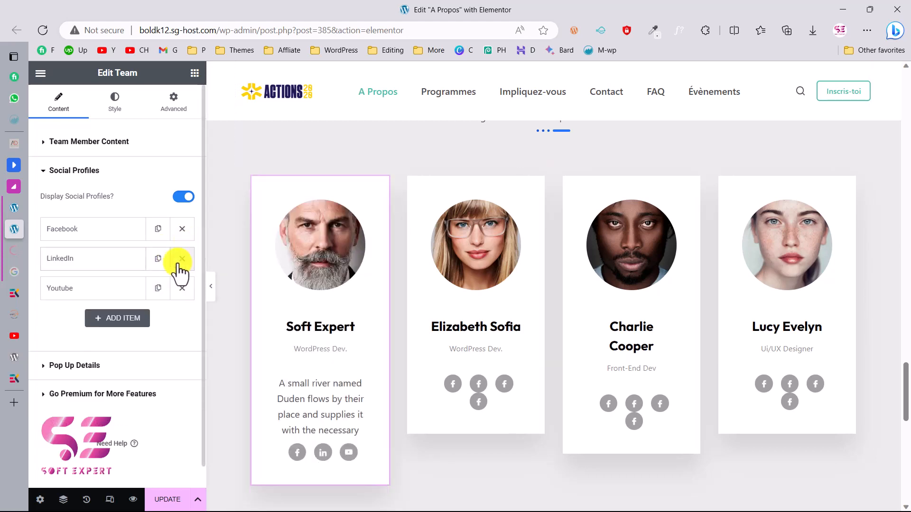
Step: Review the link, icon and colour settings of the first card's Facebook and LinkedIn social profiles
{"action": "left_click", "coordinate": [87, 233]}
{"action": "left_click_drag", "start_coordinate": [126, 372], "coordinate": [68, 377]}
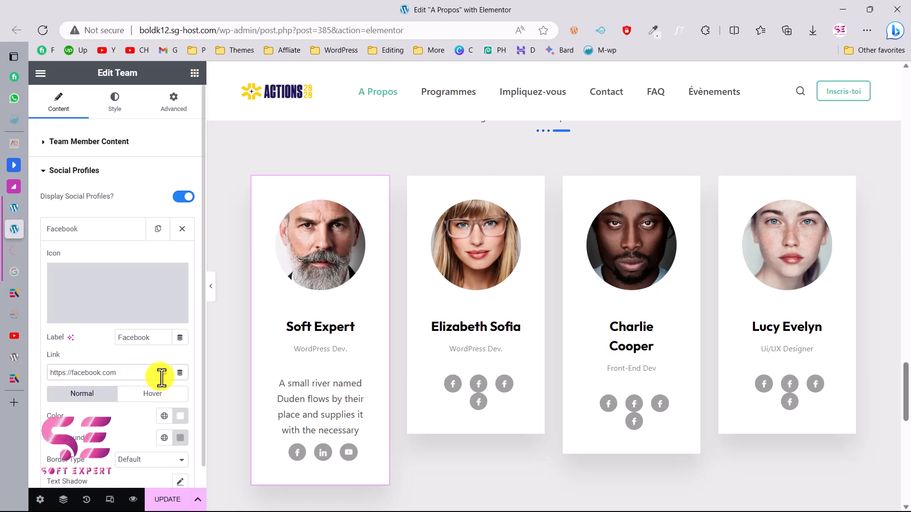
{"action": "left_click", "coordinate": [102, 232]}
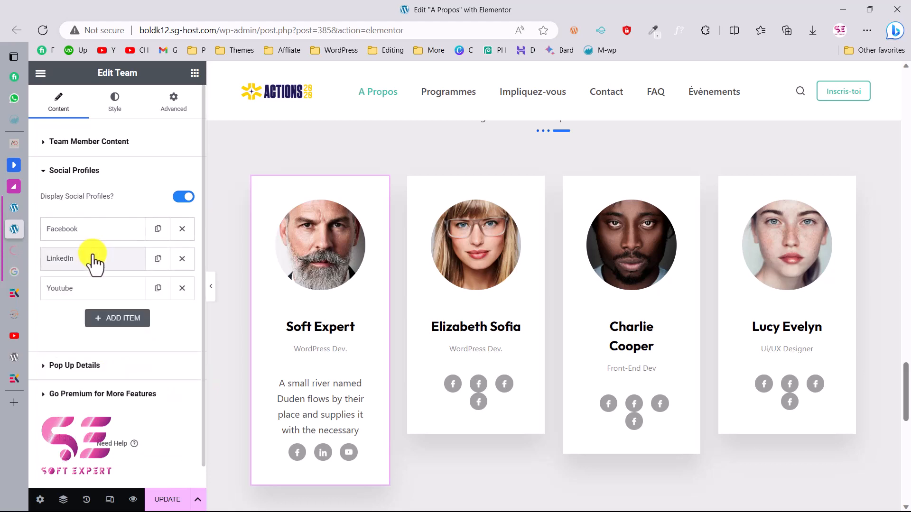
{"action": "left_click", "coordinate": [95, 259]}
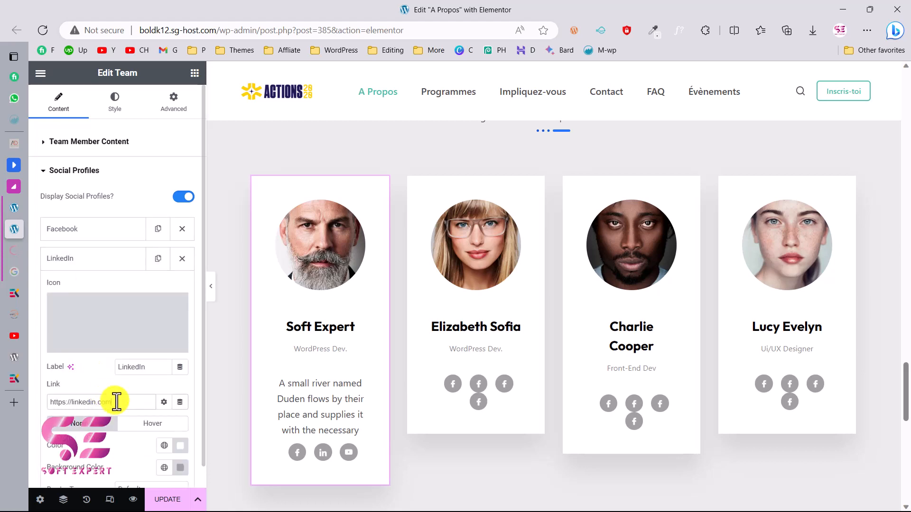
{"action": "scroll", "coordinate": [116, 401], "scroll_direction": "down", "scroll_amount": 2}
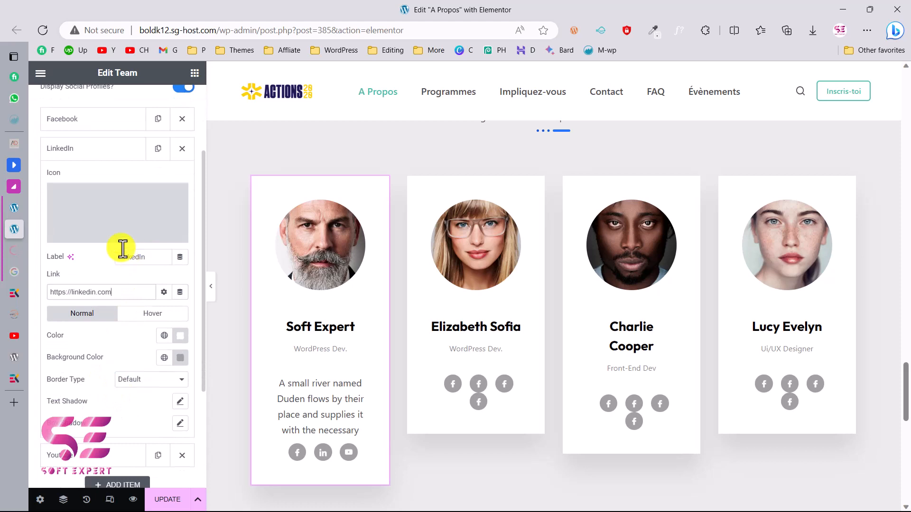
{"action": "mouse_move", "coordinate": [156, 229]}
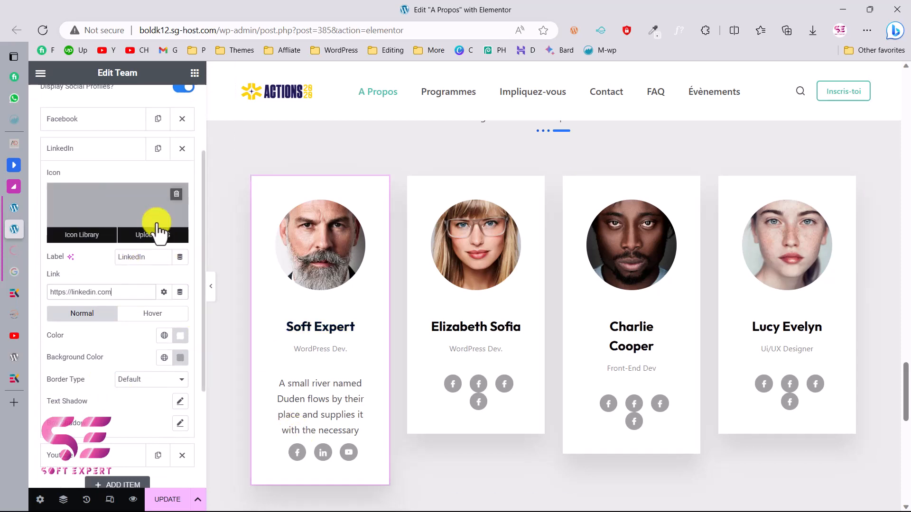
{"action": "scroll", "coordinate": [123, 235], "scroll_direction": "up", "scroll_amount": 1}
{"action": "left_click", "coordinate": [97, 194]}
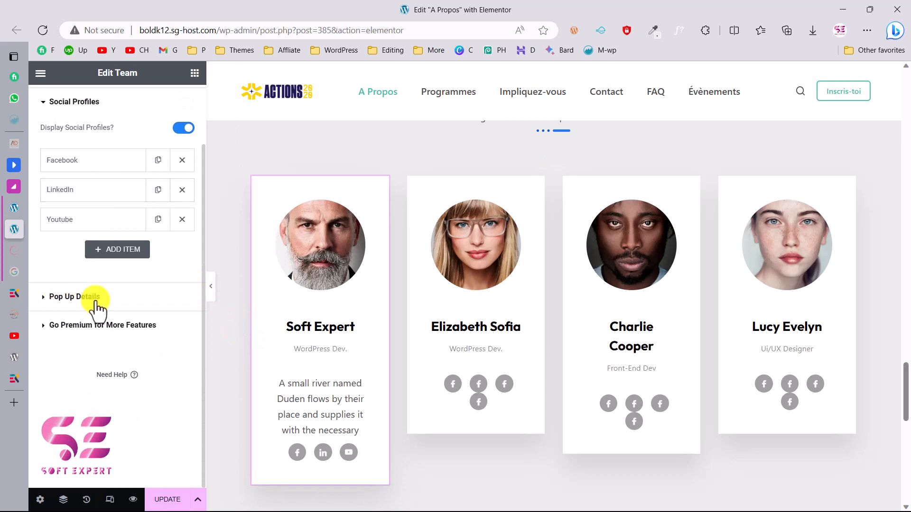
Step: Open the first card's detail popup and examine its popup settings: member description, phone, email and close icon
{"action": "left_click", "coordinate": [292, 330]}
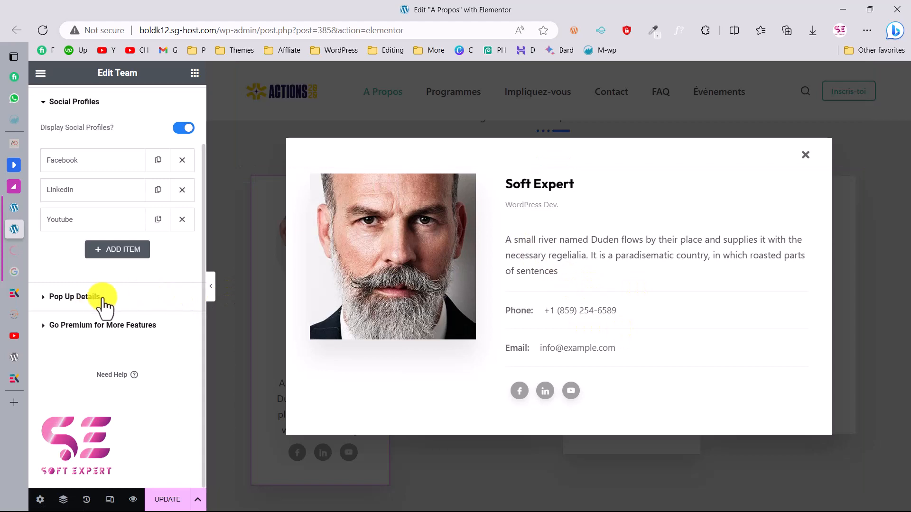
{"action": "left_click", "coordinate": [75, 297]}
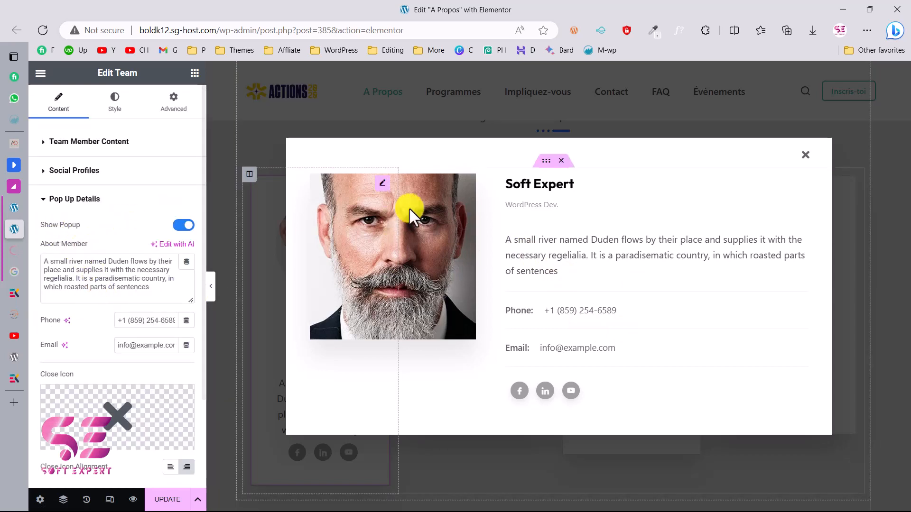
{"action": "left_click", "coordinate": [189, 230]}
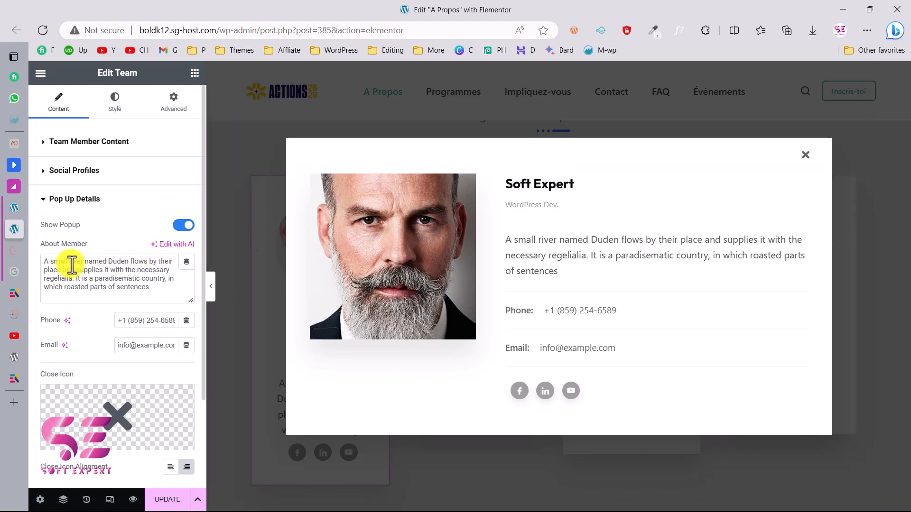
{"action": "left_click_drag", "start_coordinate": [48, 263], "coordinate": [148, 287]}
{"action": "left_click", "coordinate": [148, 287]}
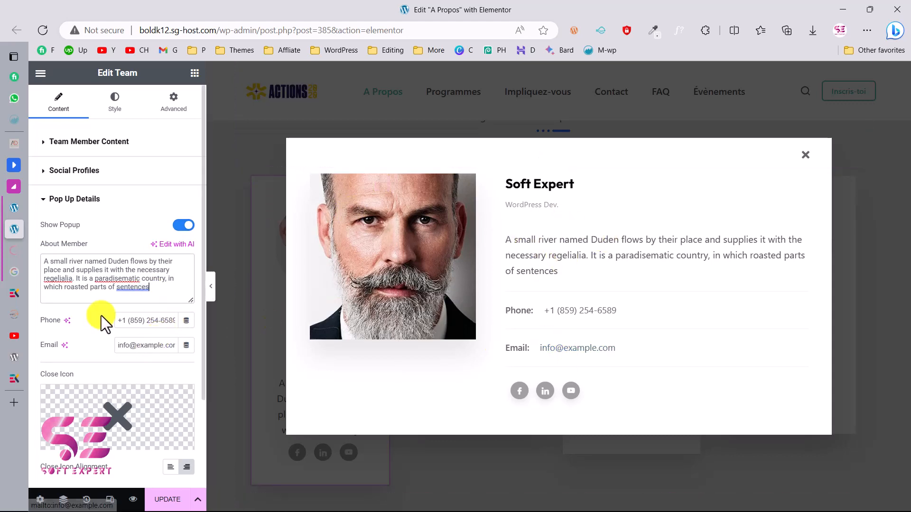
{"action": "left_click", "coordinate": [122, 321]}
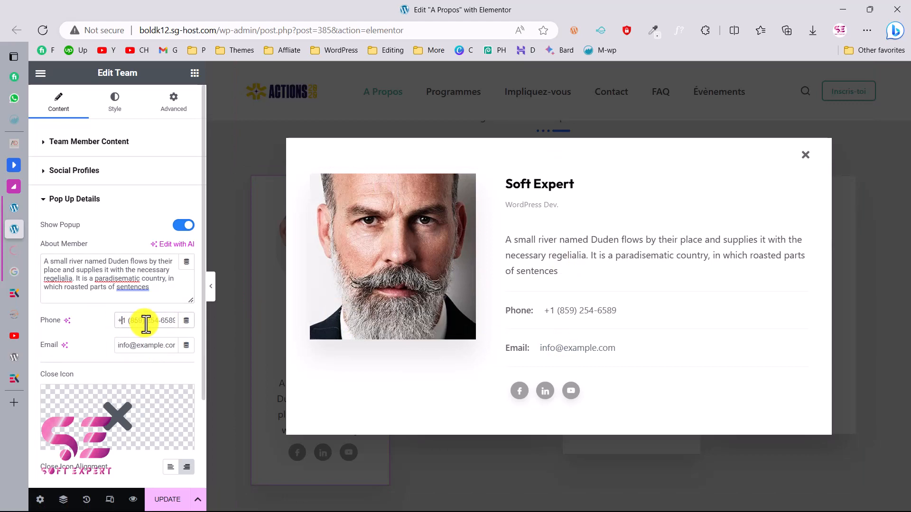
{"action": "scroll", "coordinate": [148, 351], "scroll_direction": "down", "scroll_amount": 1}
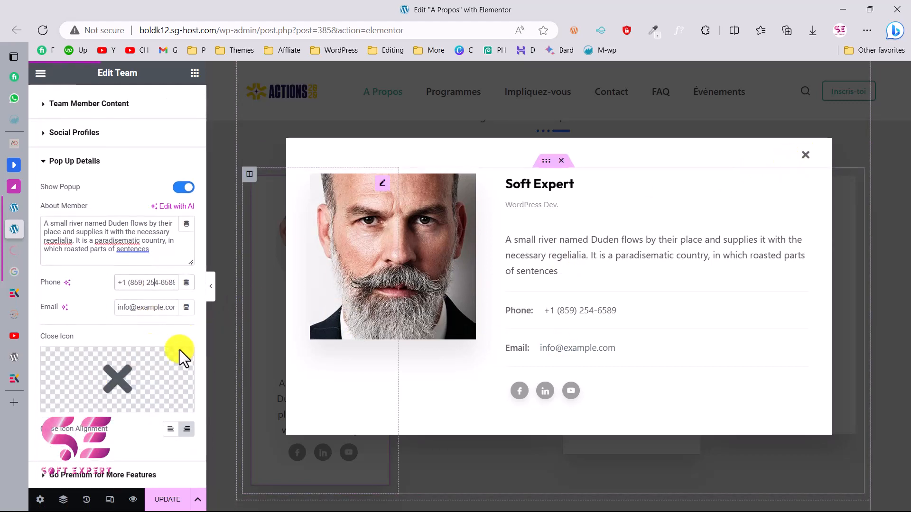
{"action": "scroll", "coordinate": [116, 395], "scroll_direction": "up", "scroll_amount": 1}
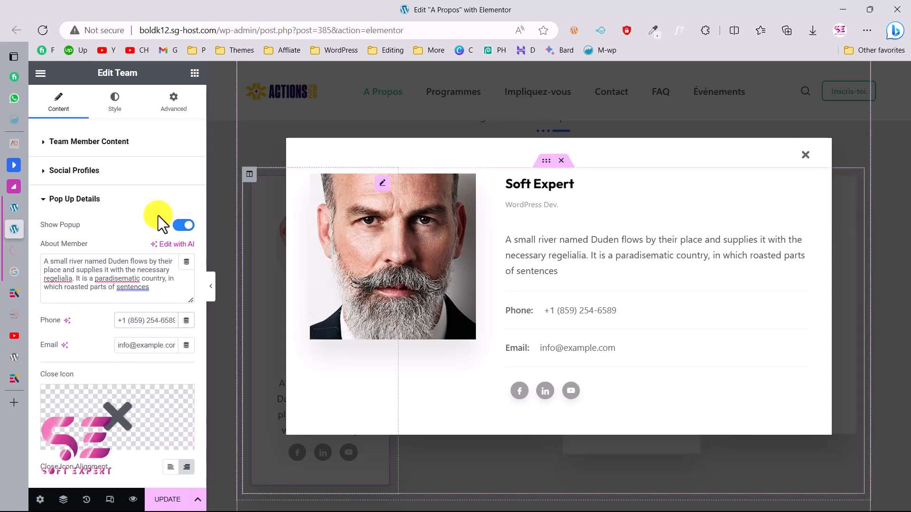
Step: Review the first card's member content fields and the available card styles, and close the detail popup preview
{"action": "left_click", "coordinate": [98, 142]}
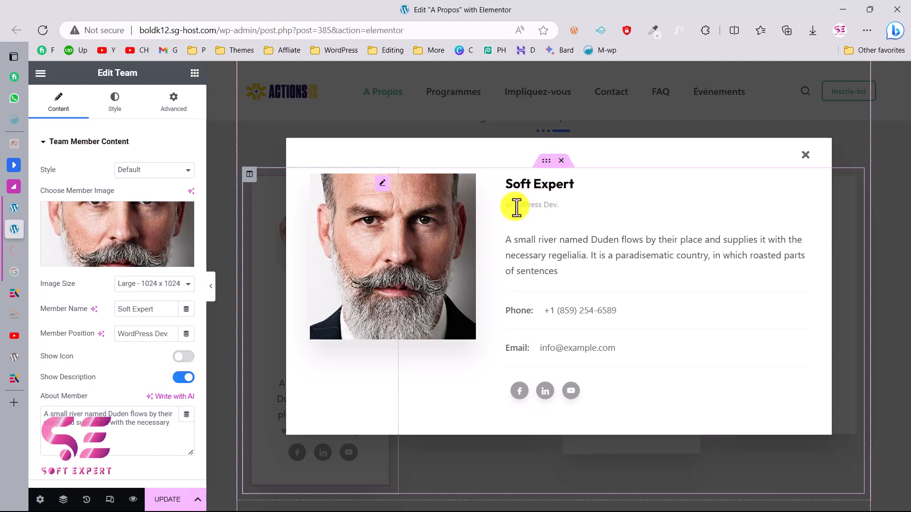
{"action": "left_click_drag", "start_coordinate": [166, 309], "coordinate": [91, 314]}
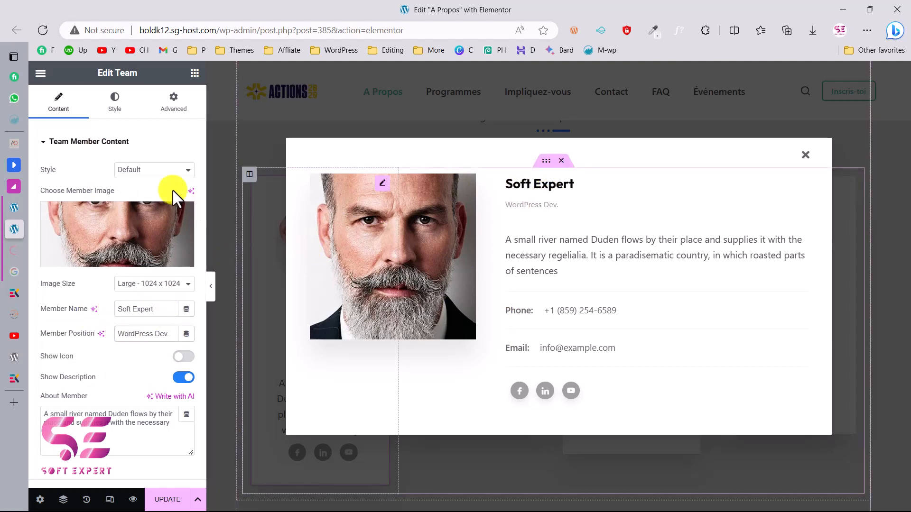
{"action": "left_click", "coordinate": [157, 174]}
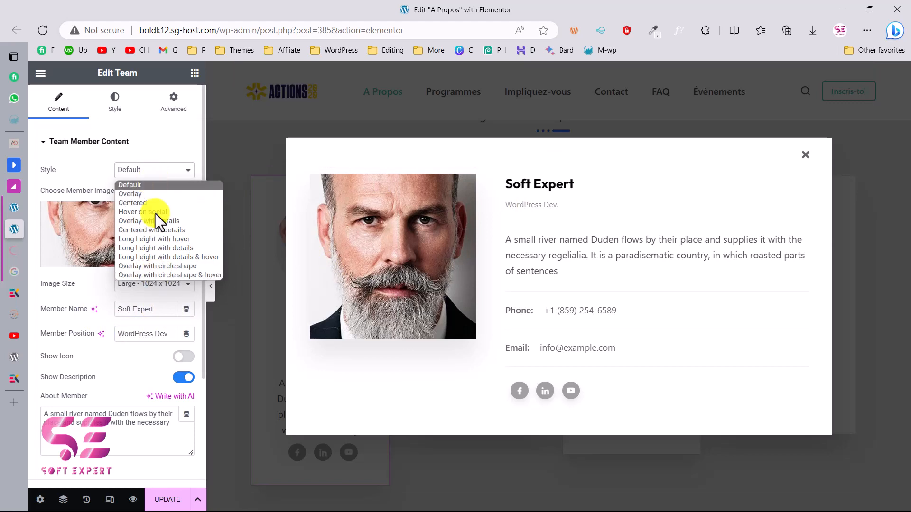
{"action": "left_click", "coordinate": [168, 154]}
{"action": "left_click", "coordinate": [168, 151]}
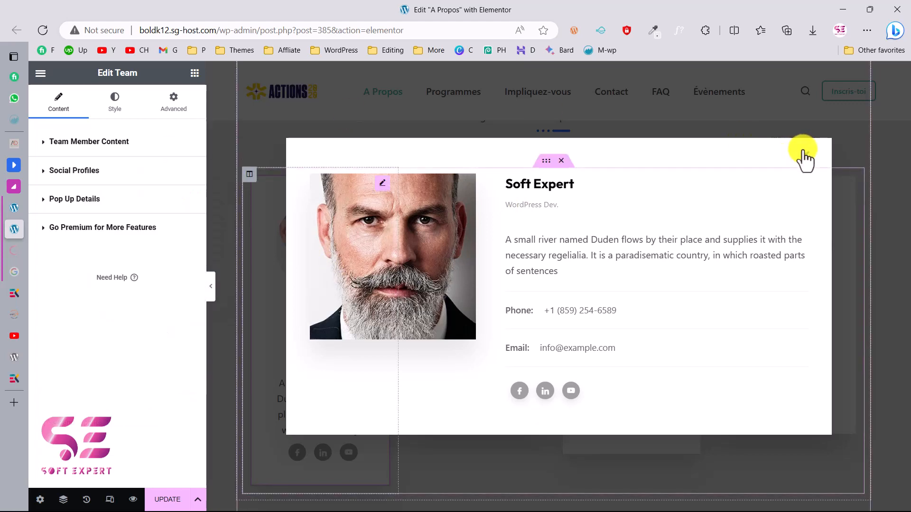
{"action": "left_click", "coordinate": [803, 153]}
Step: Try the Overlay, Centered and Overlay with details styles on the first team card
{"action": "left_click", "coordinate": [119, 145]}
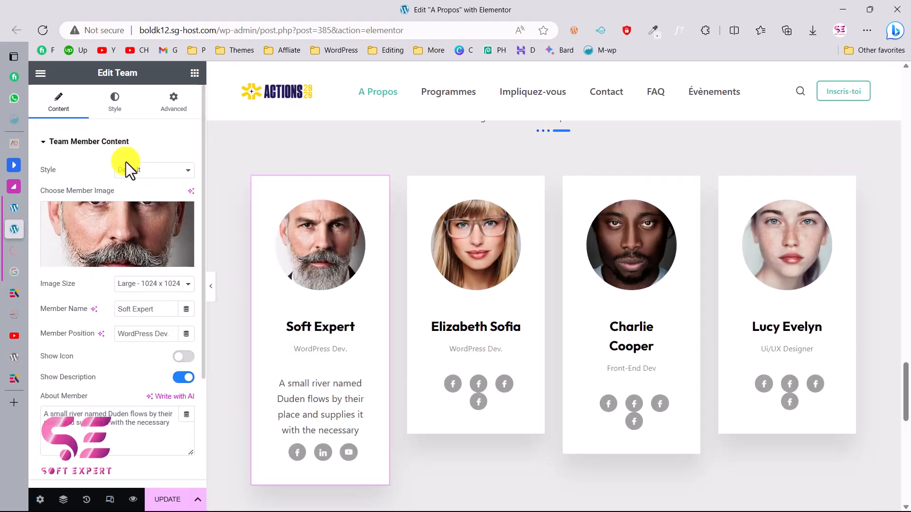
{"action": "left_click", "coordinate": [135, 171]}
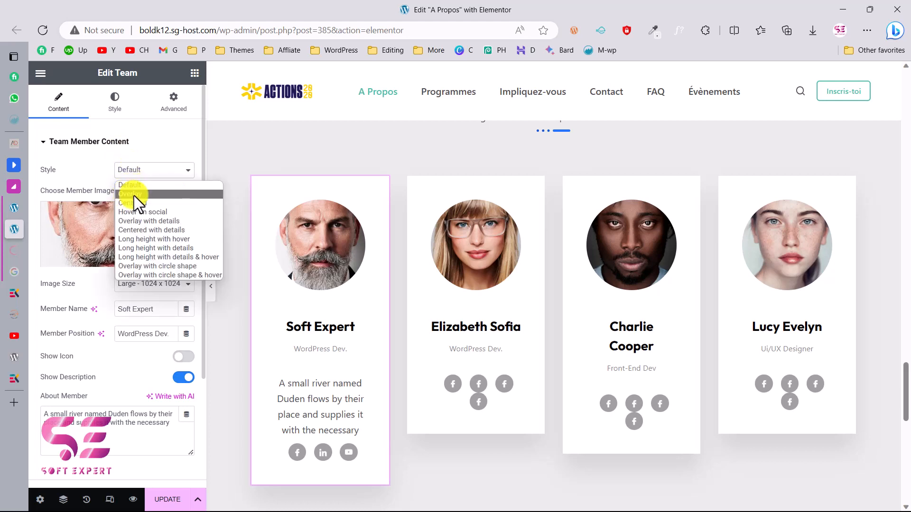
{"action": "left_click", "coordinate": [133, 195]}
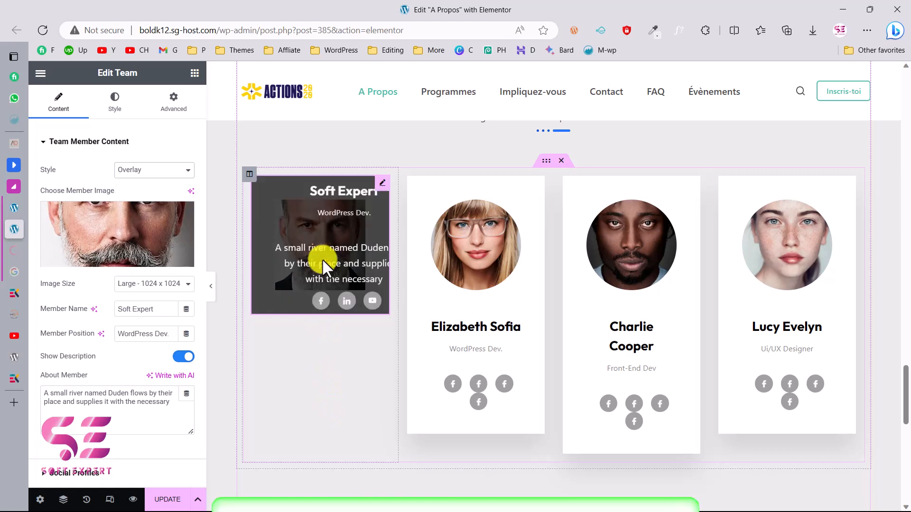
{"action": "left_click", "coordinate": [152, 173]}
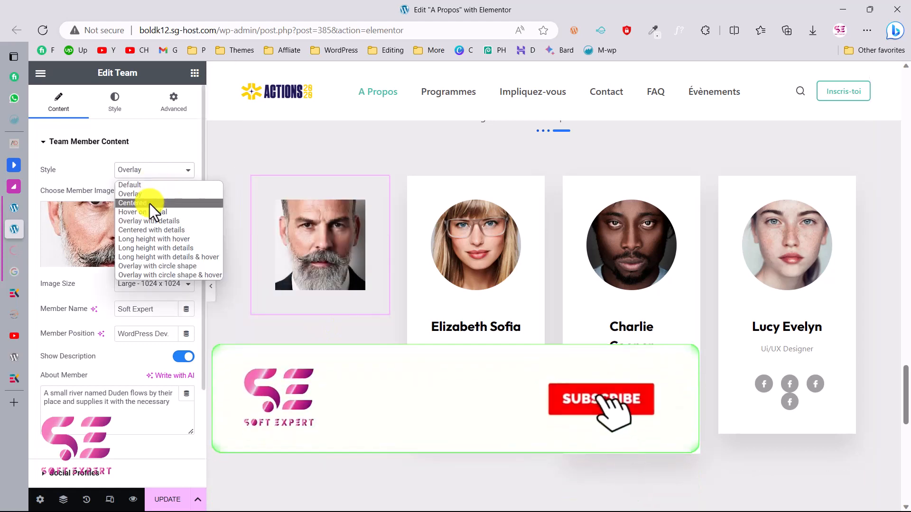
{"action": "left_click", "coordinate": [150, 203]}
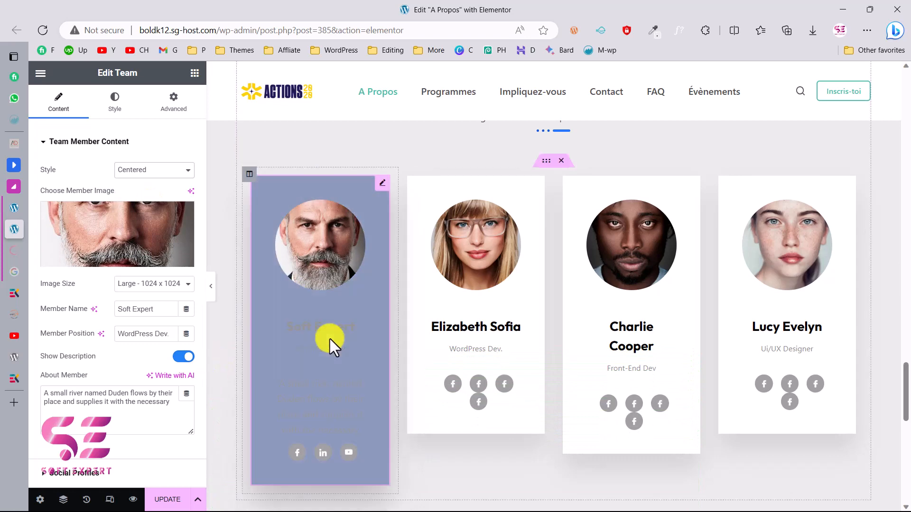
{"action": "left_click", "coordinate": [127, 170]}
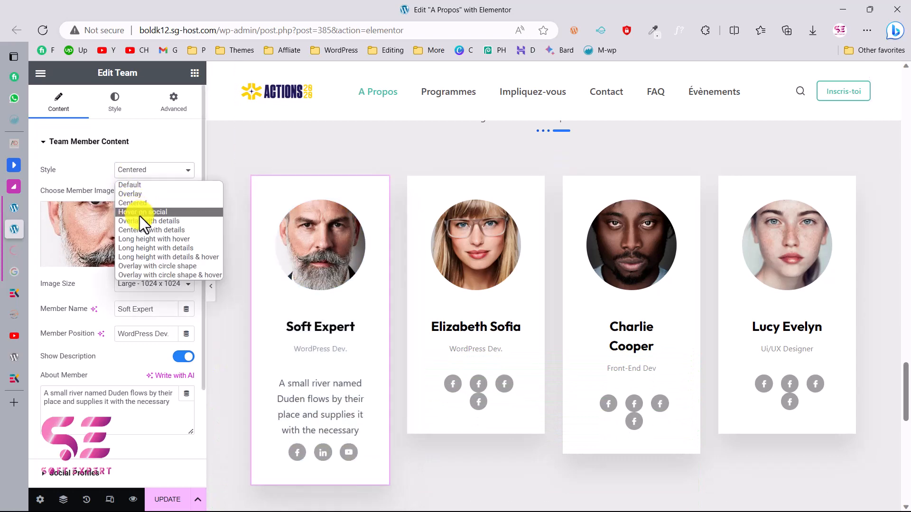
{"action": "left_click", "coordinate": [169, 220]}
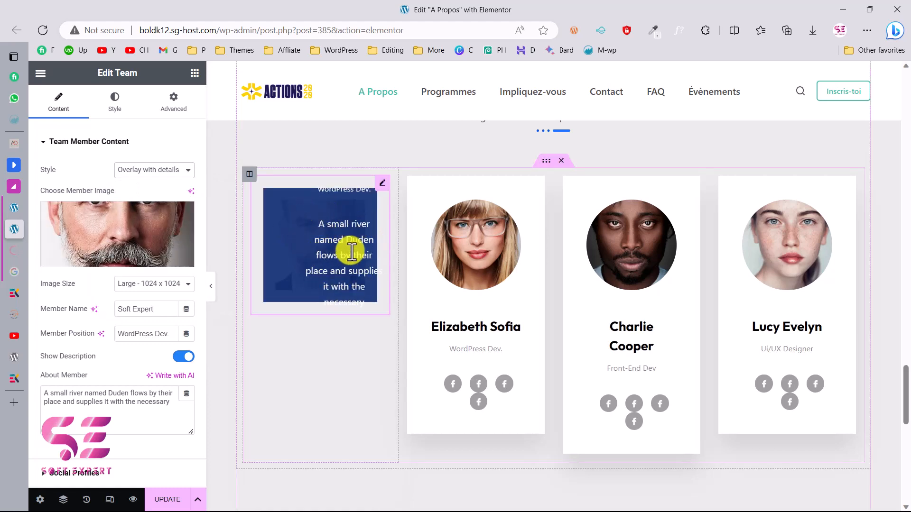
Step: Hide the first team card's description and set its style back to Default
{"action": "left_click", "coordinate": [183, 357]}
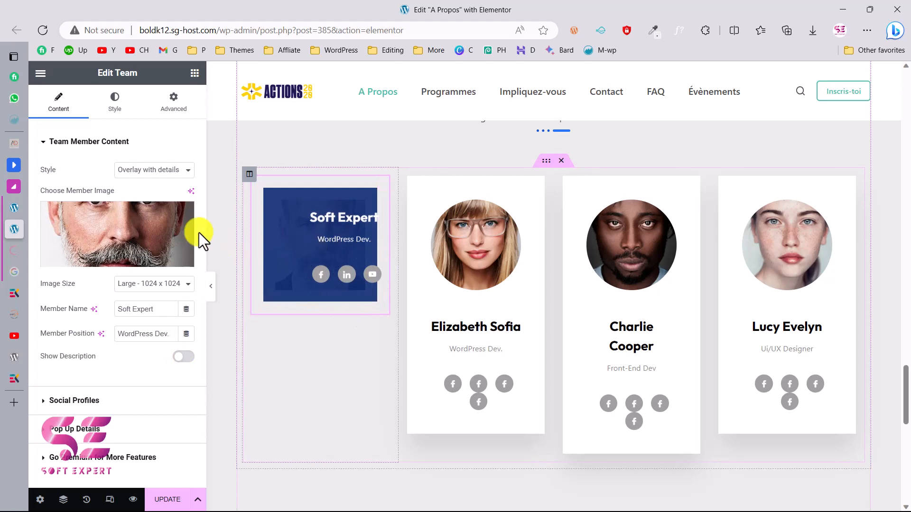
{"action": "left_click", "coordinate": [140, 171]}
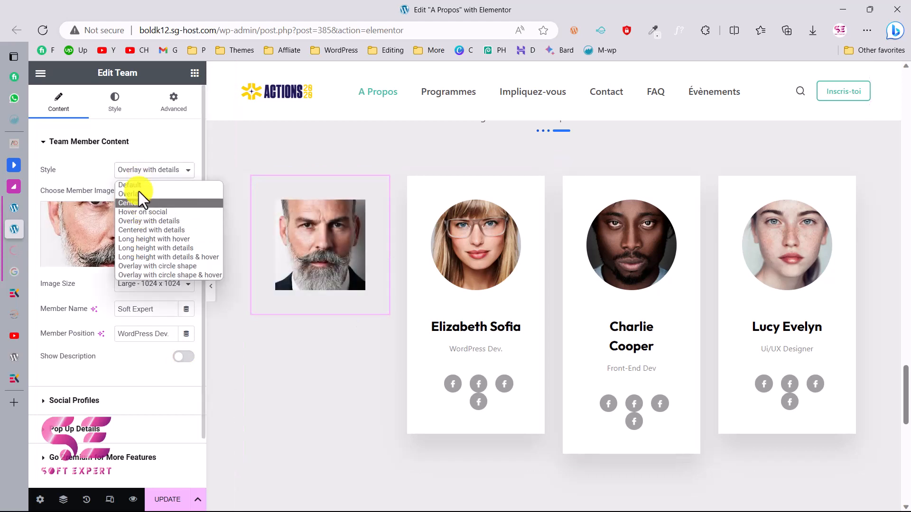
{"action": "left_click", "coordinate": [136, 184]}
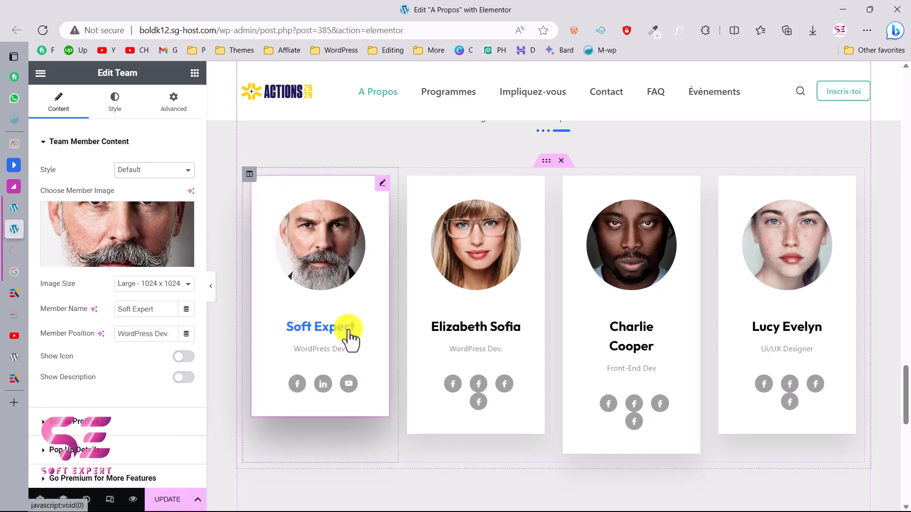
Step: Examine the first team card's normal and hover content styles, trying left alignment and restoring center alignment
{"action": "left_click", "coordinate": [113, 115]}
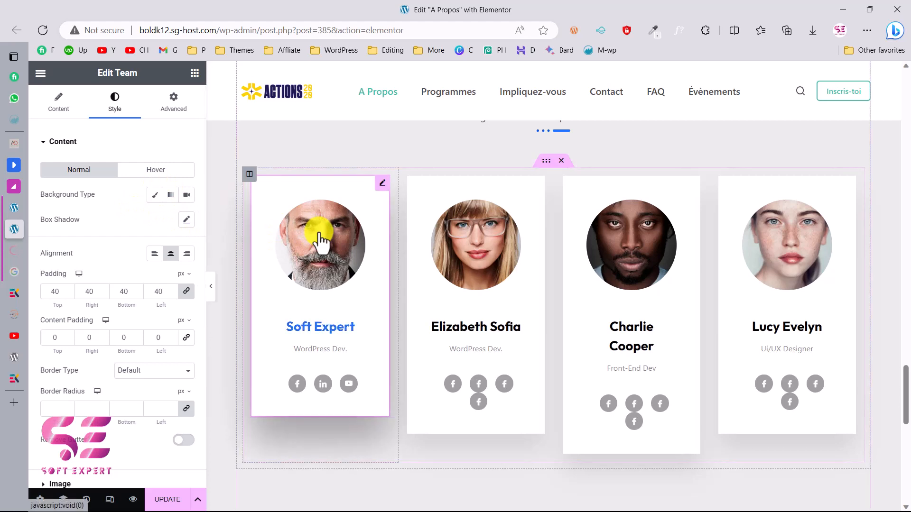
{"action": "scroll", "coordinate": [157, 259], "scroll_direction": "down", "scroll_amount": 1}
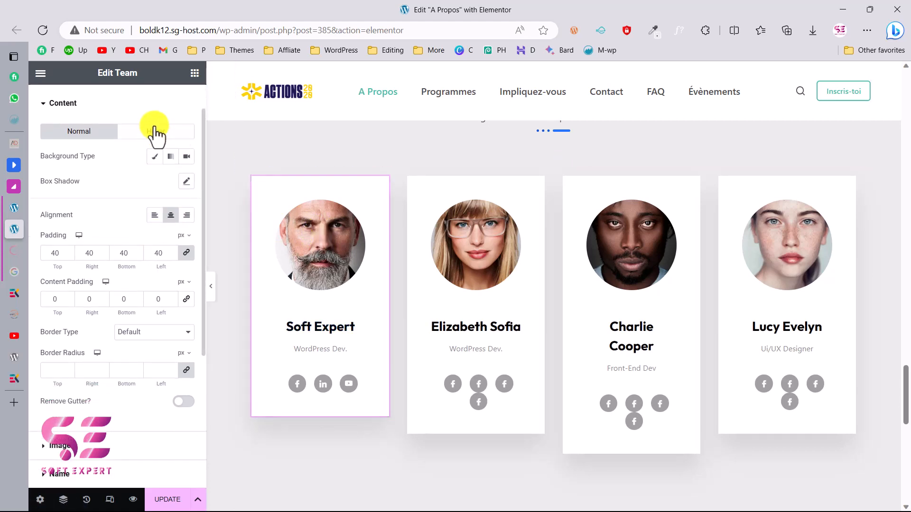
{"action": "left_click", "coordinate": [155, 130]}
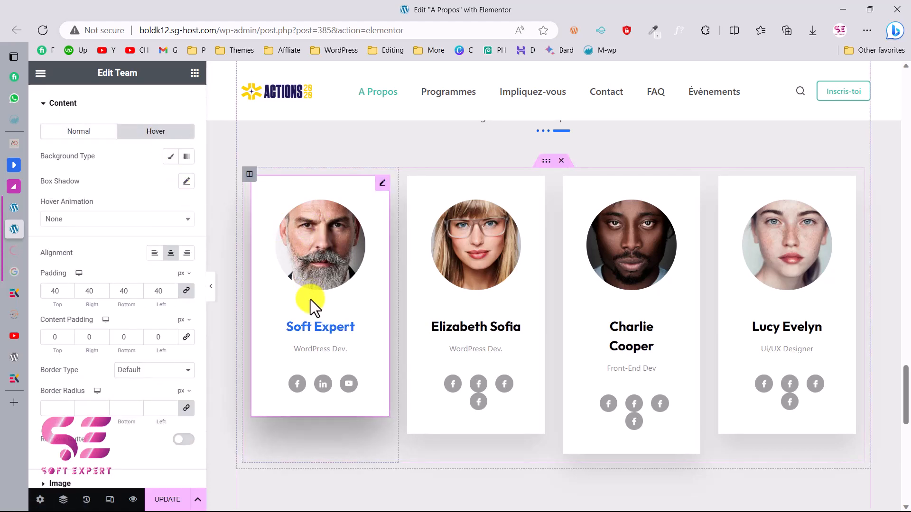
{"action": "left_click", "coordinate": [79, 131]}
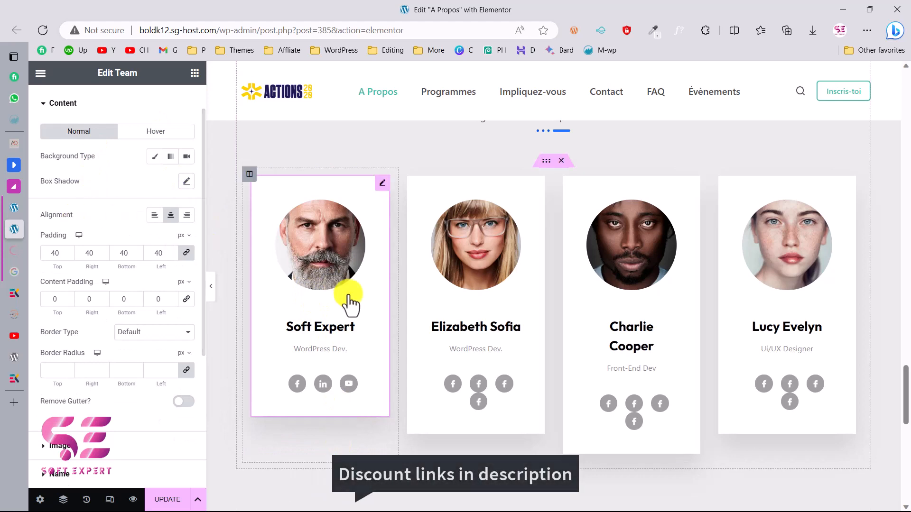
{"action": "left_click", "coordinate": [154, 218]}
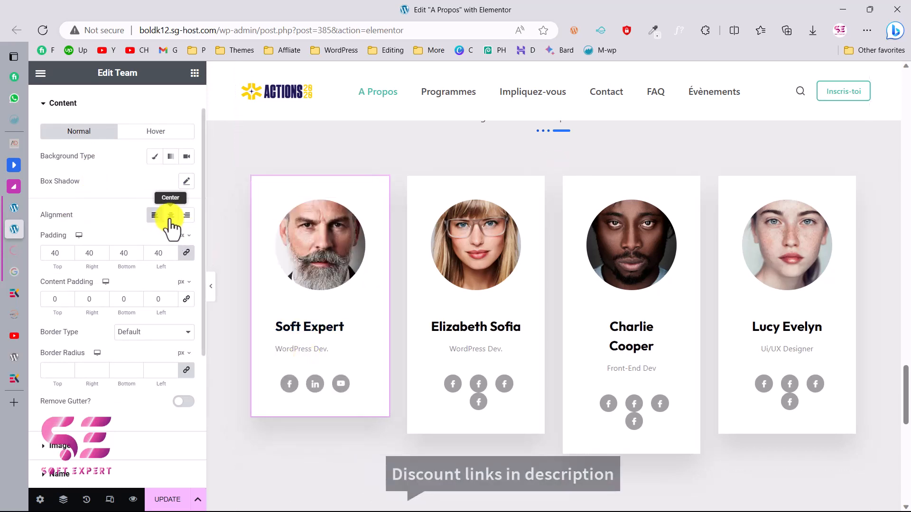
{"action": "left_click", "coordinate": [171, 217]}
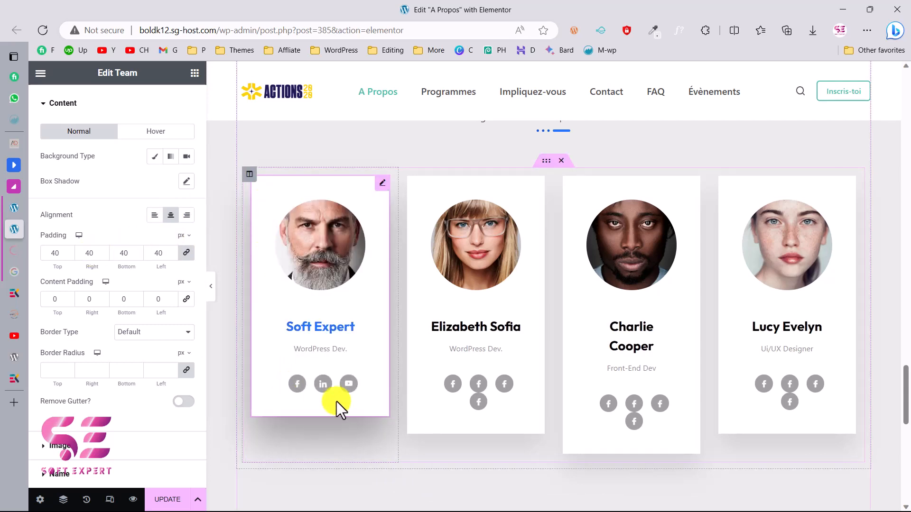
Step: Examine the first card's image styling, including the image size, box shadow, border type options and border radius
{"action": "scroll", "coordinate": [142, 287], "scroll_direction": "down", "scroll_amount": 5}
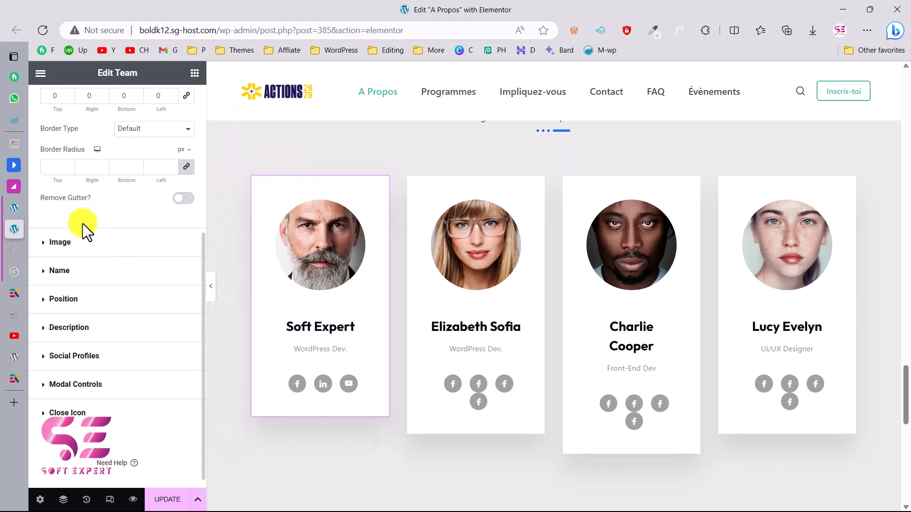
{"action": "left_click", "coordinate": [60, 243]}
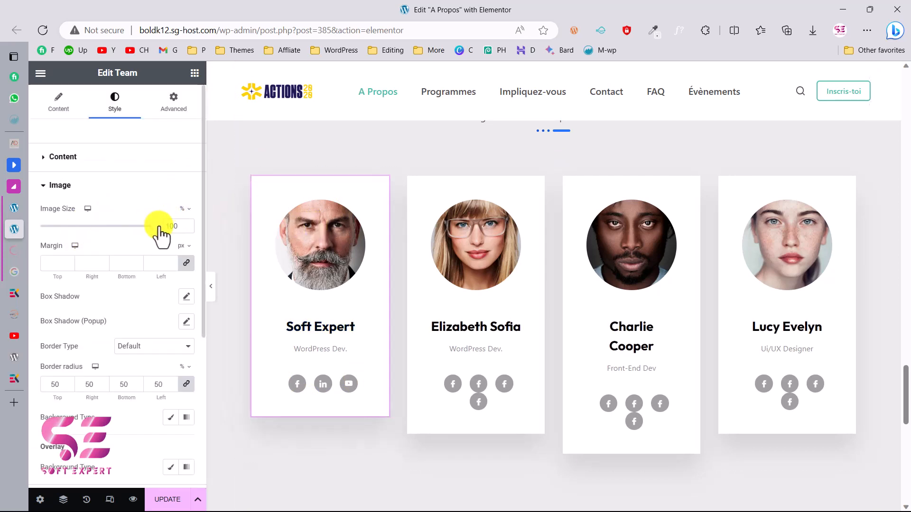
{"action": "left_click_drag", "start_coordinate": [153, 227], "coordinate": [166, 241]}
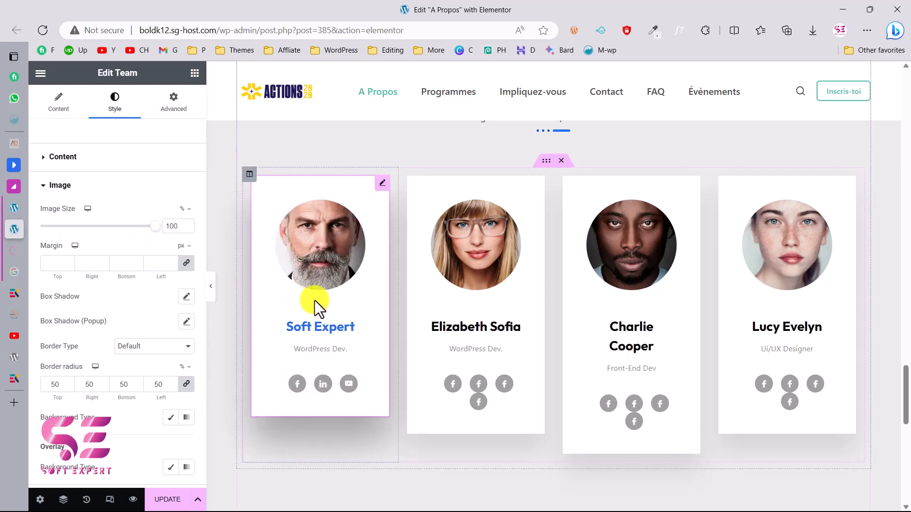
{"action": "scroll", "coordinate": [143, 297], "scroll_direction": "down", "scroll_amount": 2}
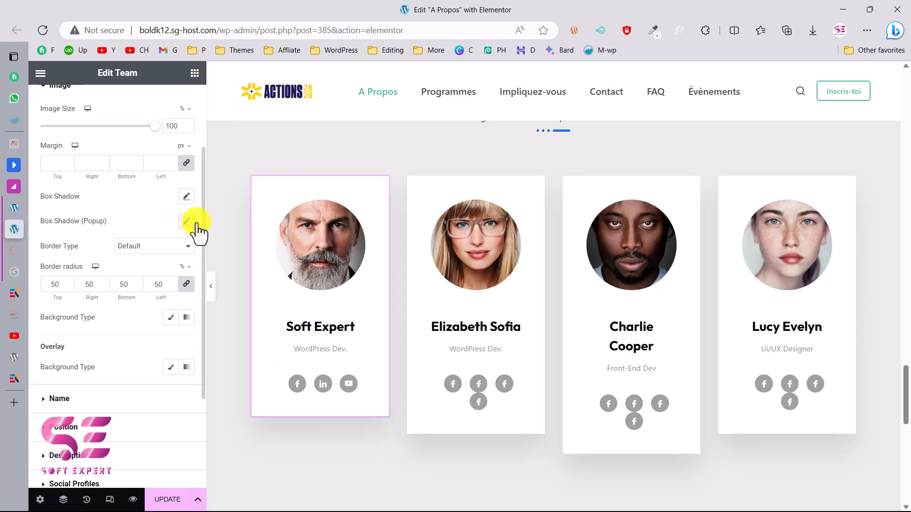
{"action": "left_click", "coordinate": [136, 246]}
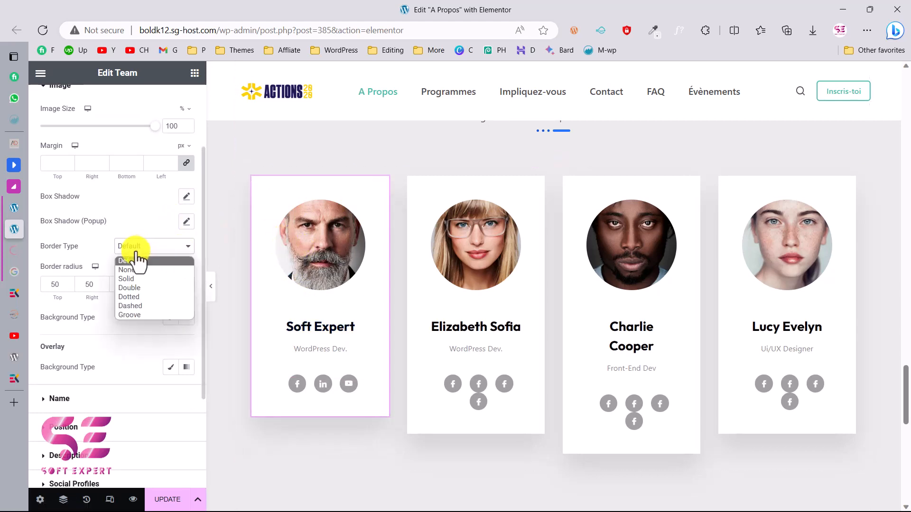
{"action": "left_click", "coordinate": [112, 252]}
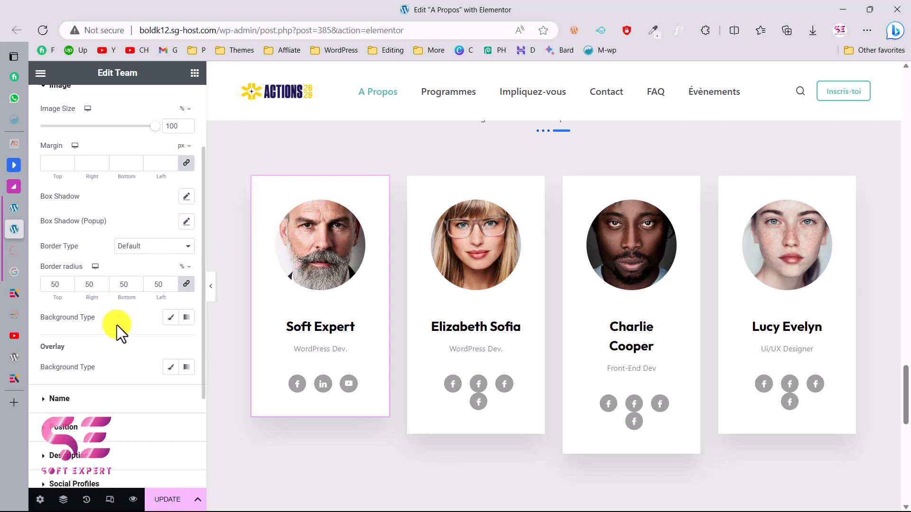
Step: Set the normal color of the first card's member name to the global Theme Color Palette 1 (#48bca2)
{"action": "scroll", "coordinate": [116, 327], "scroll_direction": "down", "scroll_amount": 3}
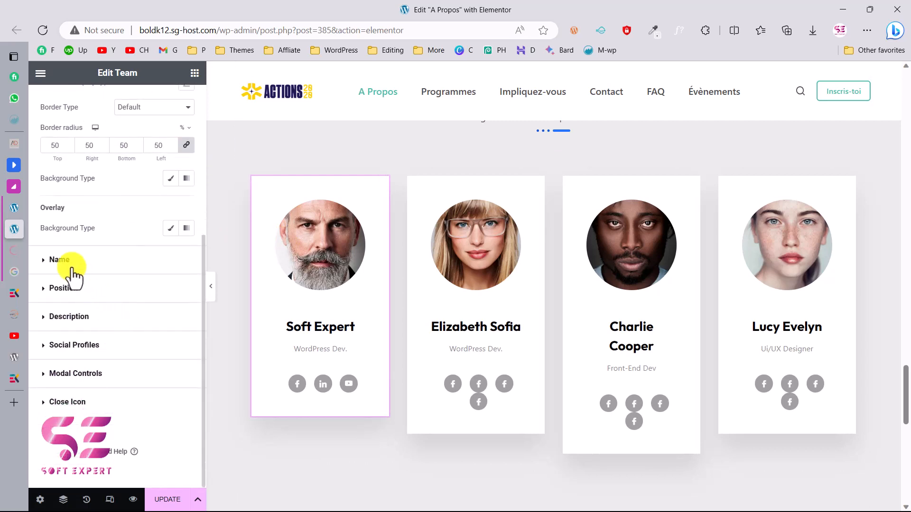
{"action": "left_click", "coordinate": [71, 266]}
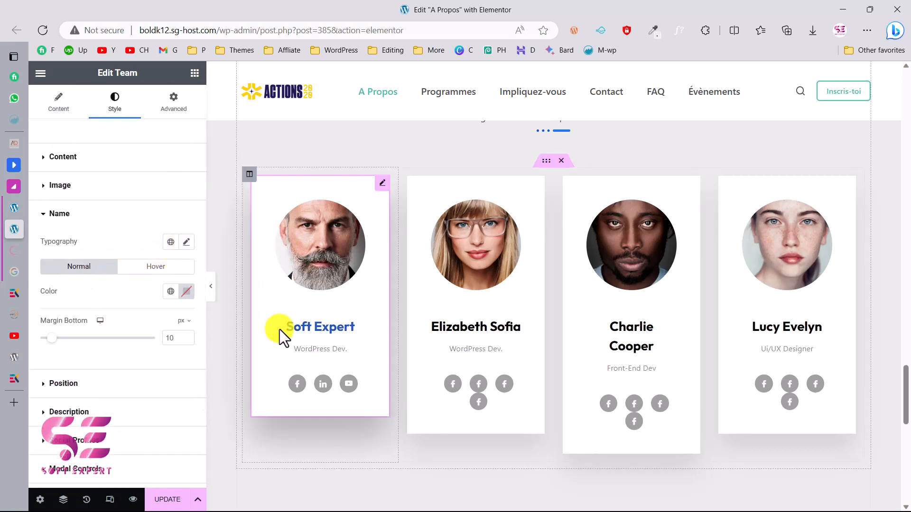
{"action": "left_click", "coordinate": [170, 291]}
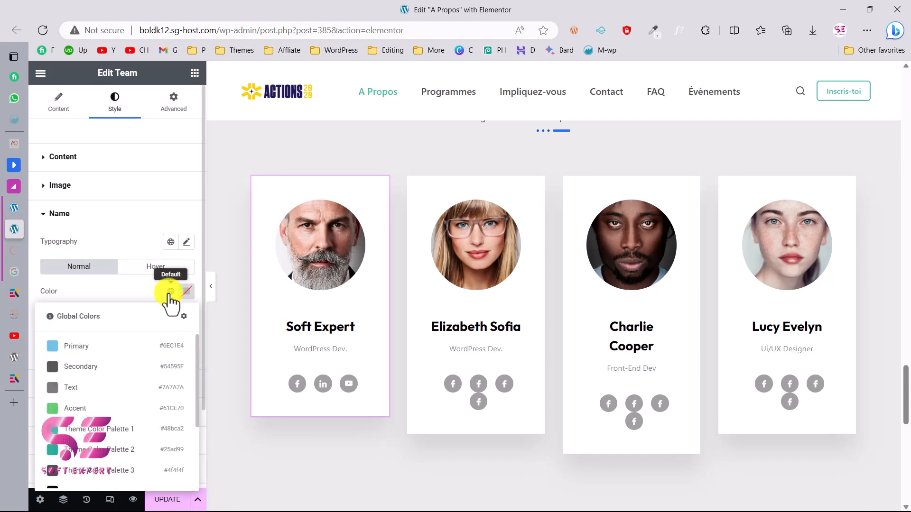
{"action": "left_click", "coordinate": [97, 436]}
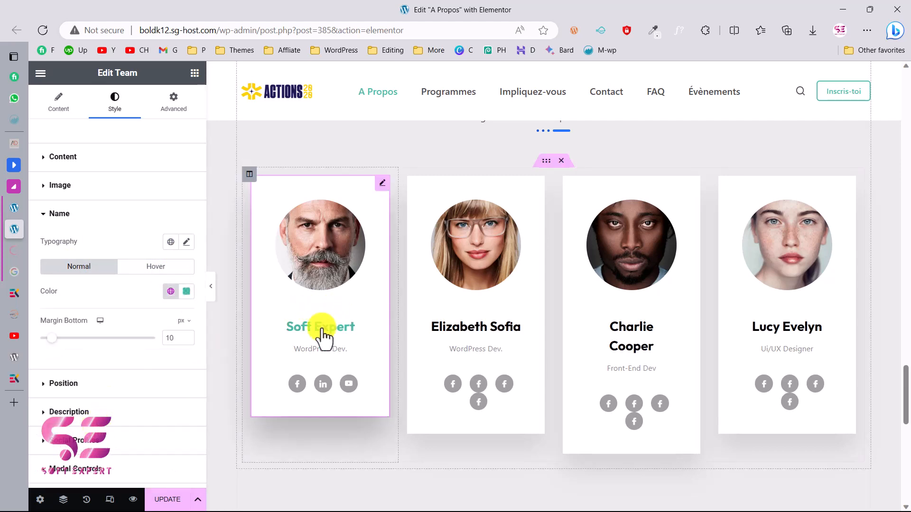
Step: Examine the position and description styling for the first card: typography, color and margin options
{"action": "scroll", "coordinate": [126, 346], "scroll_direction": "down", "scroll_amount": 2}
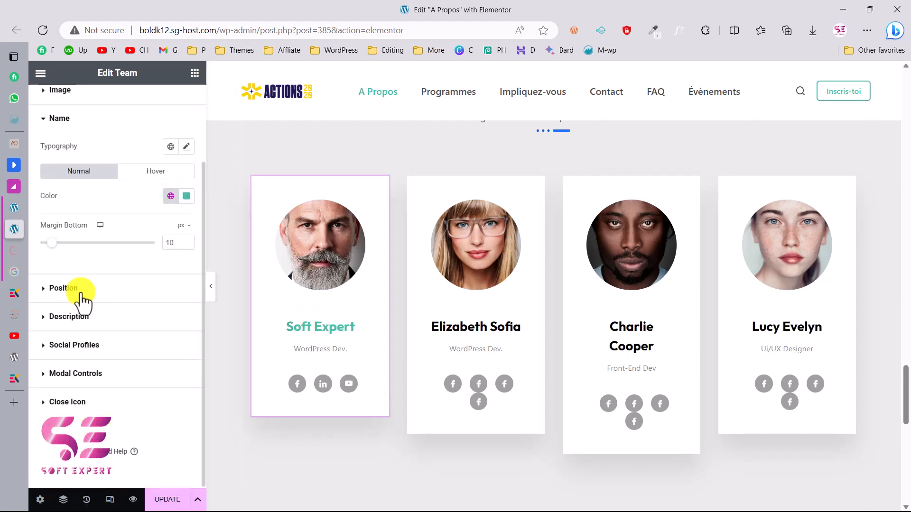
{"action": "left_click", "coordinate": [80, 291]}
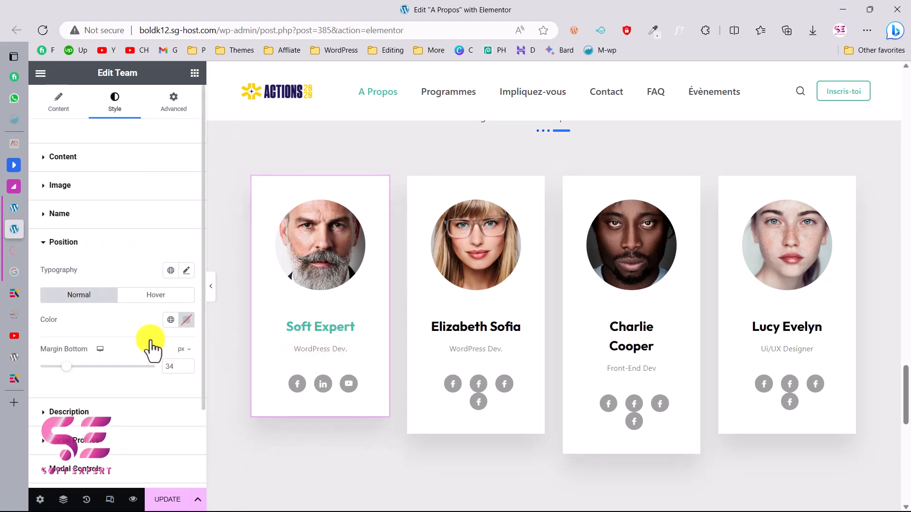
{"action": "scroll", "coordinate": [157, 308], "scroll_direction": "down", "scroll_amount": 1}
{"action": "scroll", "coordinate": [97, 313], "scroll_direction": "down", "scroll_amount": 2}
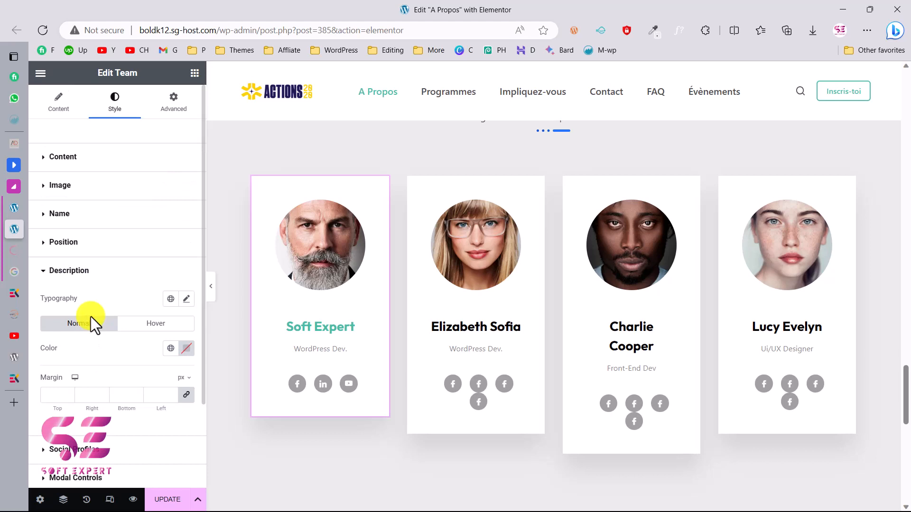
{"action": "scroll", "coordinate": [95, 325], "scroll_direction": "down", "scroll_amount": 2}
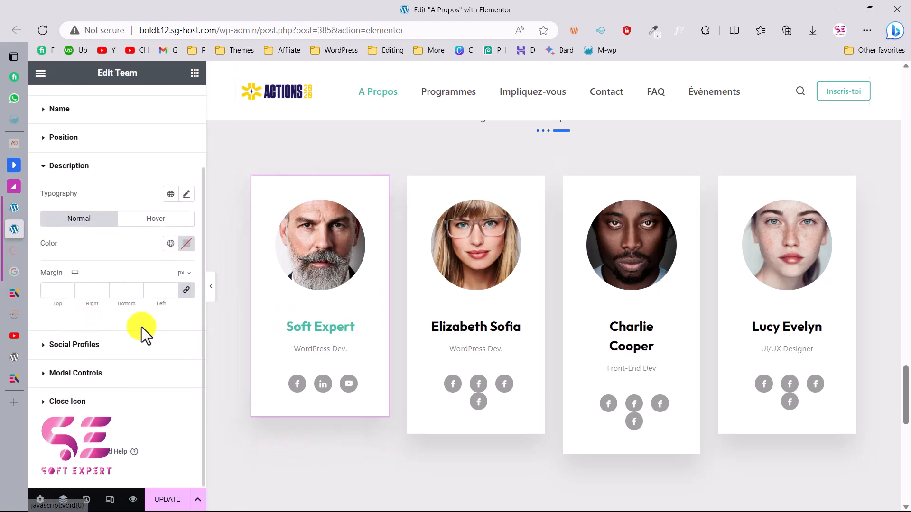
Step: Examine the first card's social profiles styling, including the decoration options and icon dimensions, and the modal controls for the detail popup
{"action": "left_click", "coordinate": [110, 348]}
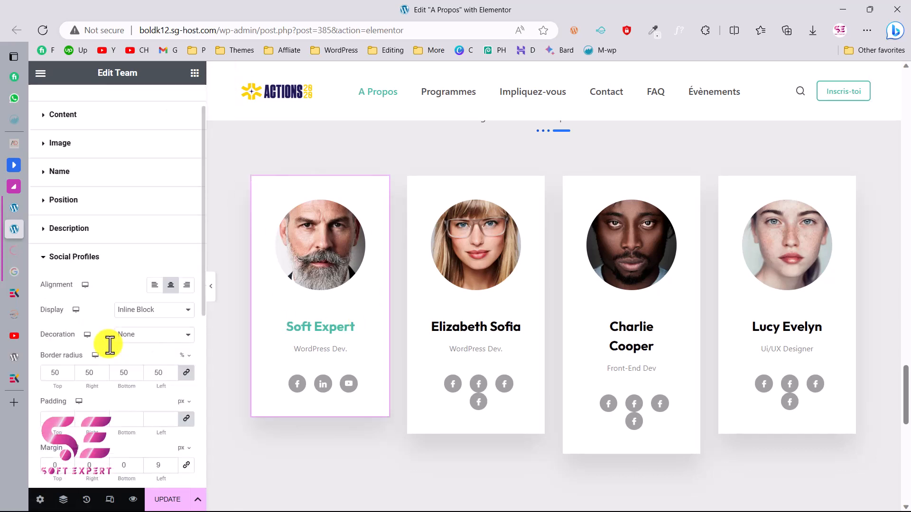
{"action": "scroll", "coordinate": [155, 265], "scroll_direction": "down", "scroll_amount": 2}
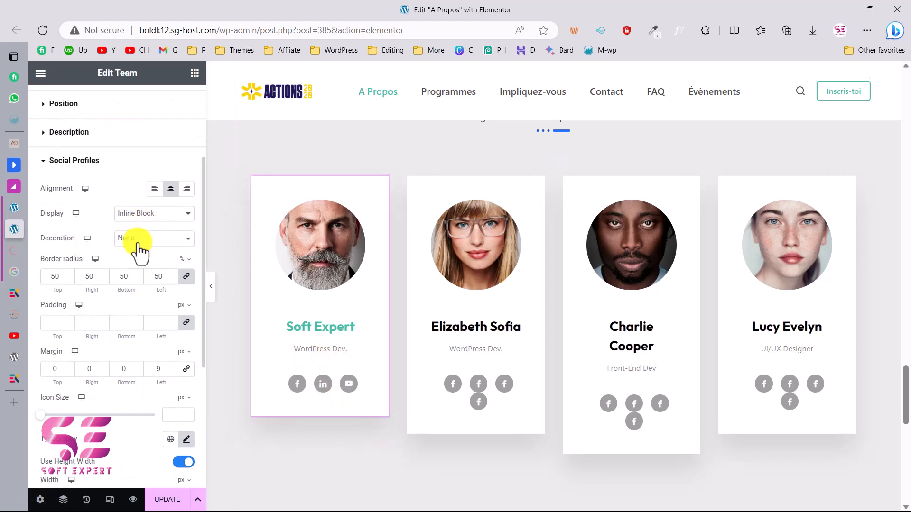
{"action": "left_click", "coordinate": [139, 238]}
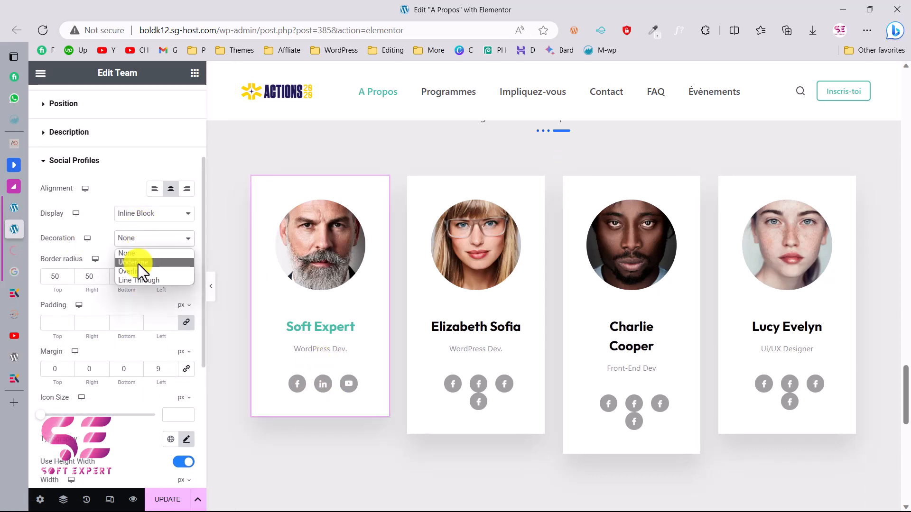
{"action": "left_click", "coordinate": [103, 247]}
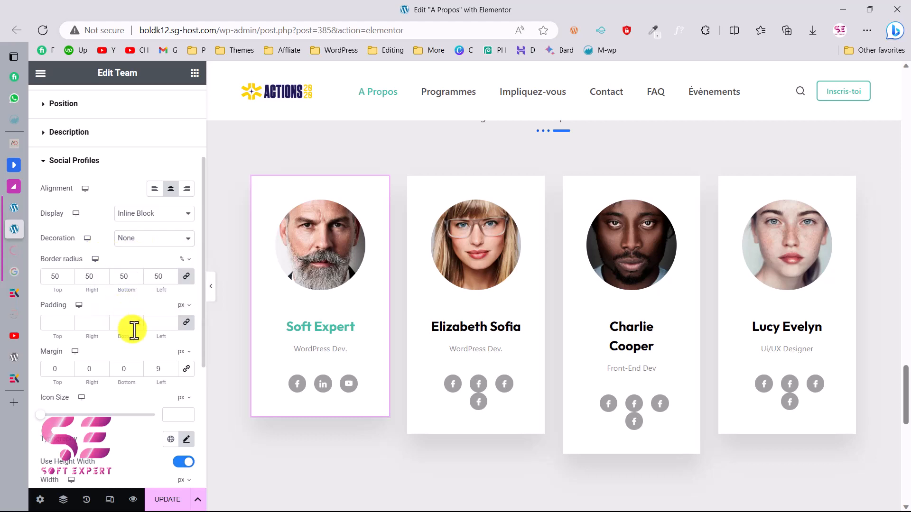
{"action": "scroll", "coordinate": [132, 329], "scroll_direction": "down", "scroll_amount": 5}
{"action": "scroll", "coordinate": [133, 329], "scroll_direction": "up", "scroll_amount": 8}
{"action": "scroll", "coordinate": [132, 329], "scroll_direction": "down", "scroll_amount": 10}
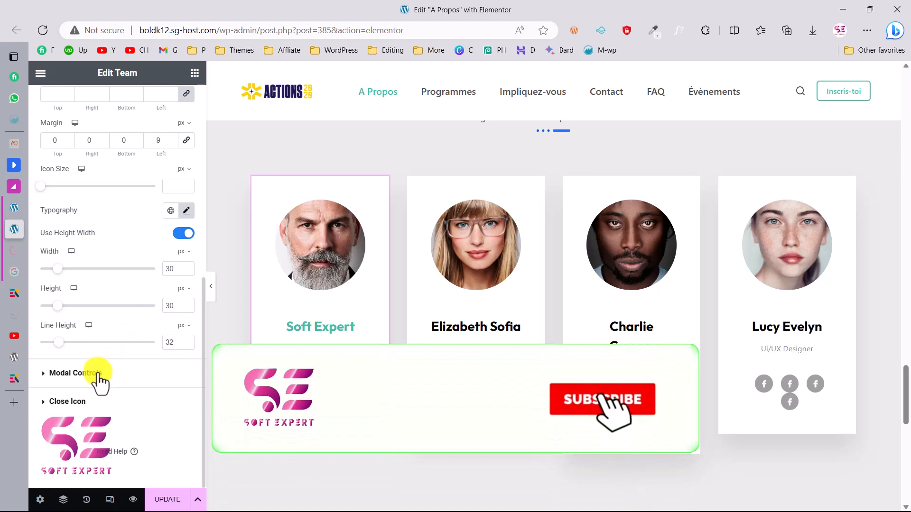
{"action": "left_click", "coordinate": [76, 373]}
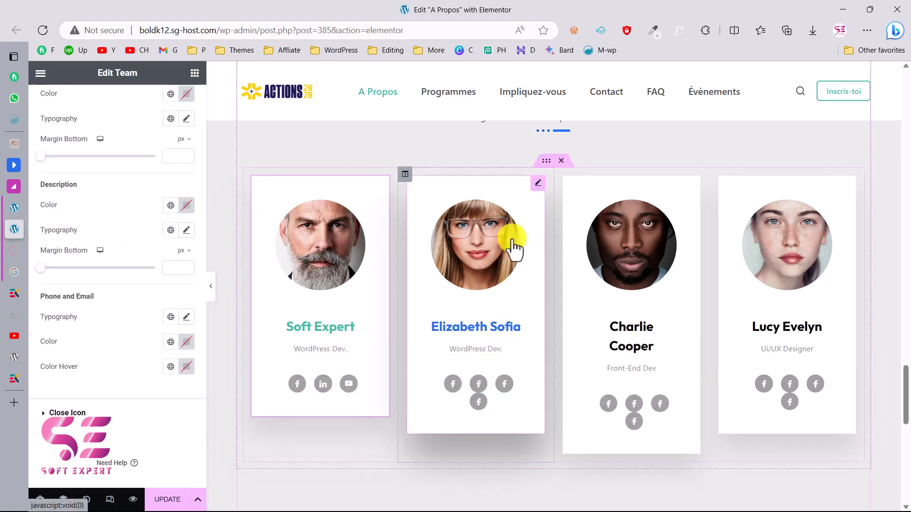
Step: Switch to the ElementsKit Team widget demo page, browse its card designs and preview the CTO card's detail popup in the "Let the Journey Begin" section
{"action": "left_click", "coordinate": [38, 293]}
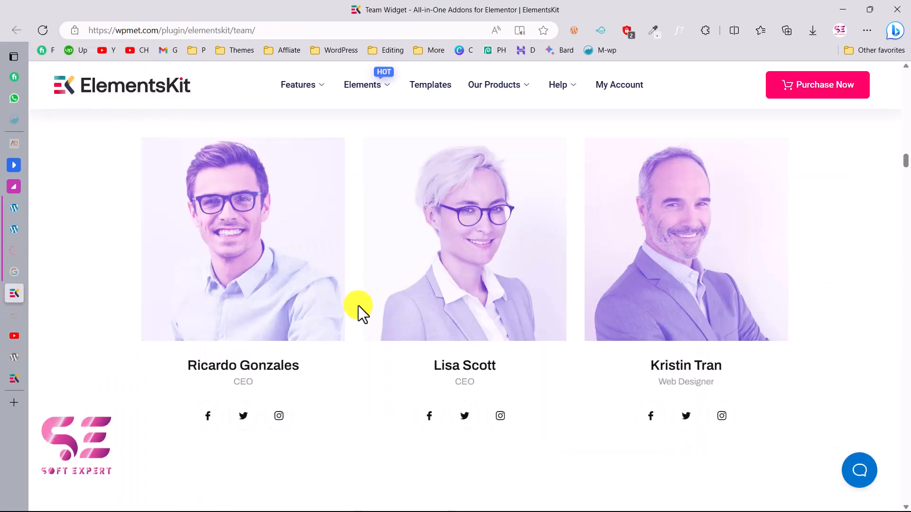
{"action": "scroll", "coordinate": [356, 309], "scroll_direction": "down", "scroll_amount": 5}
{"action": "scroll", "coordinate": [443, 314], "scroll_direction": "down", "scroll_amount": 15}
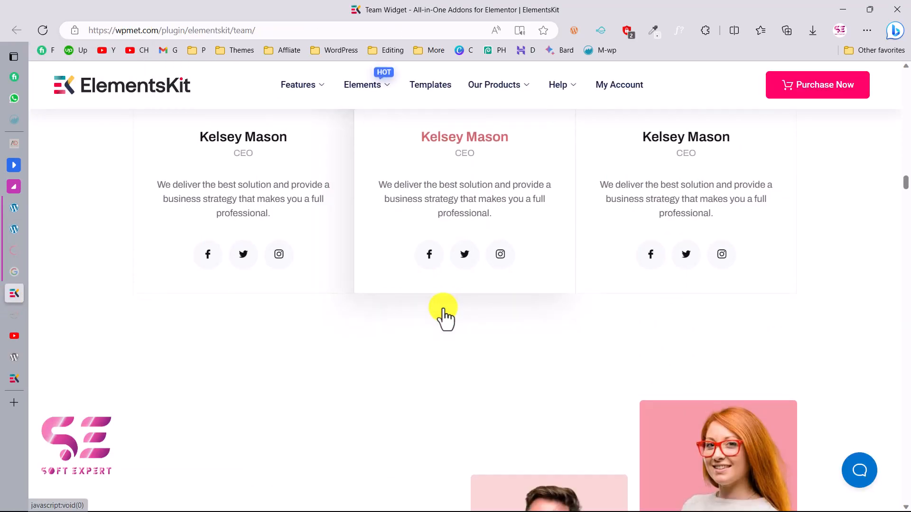
{"action": "scroll", "coordinate": [520, 319], "scroll_direction": "down", "scroll_amount": 10}
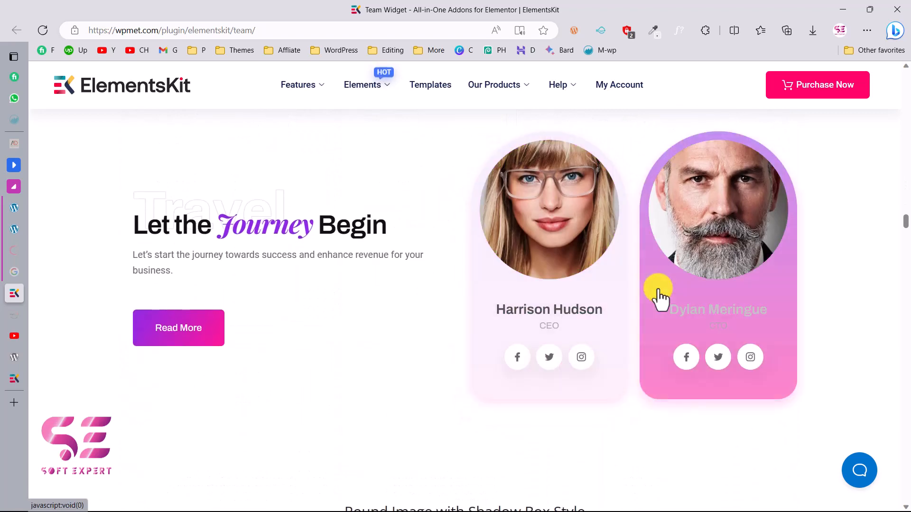
{"action": "left_click", "coordinate": [692, 324]}
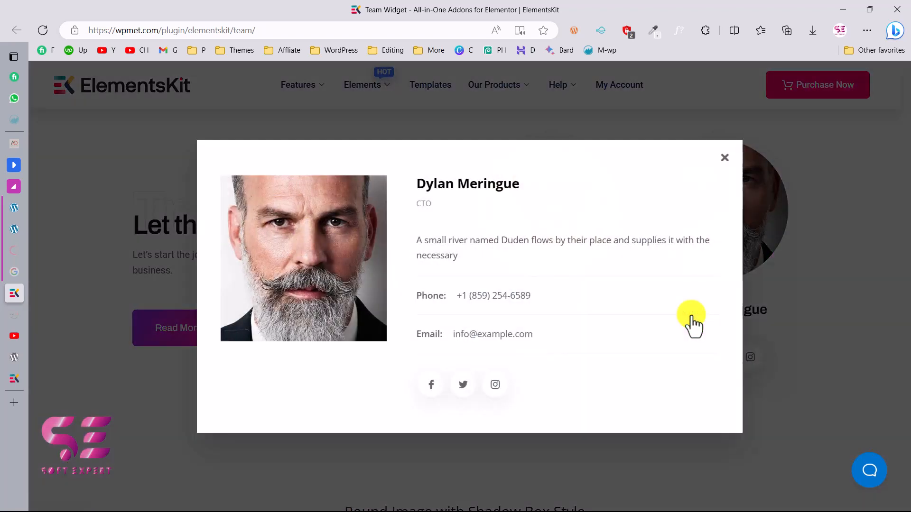
{"action": "left_click", "coordinate": [724, 158]}
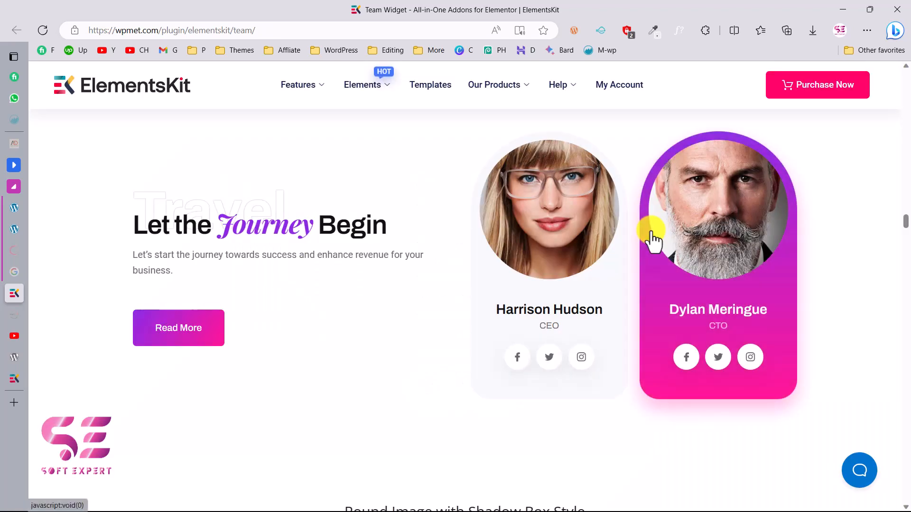
{"action": "scroll", "coordinate": [651, 233], "scroll_direction": "down", "scroll_amount": 5}
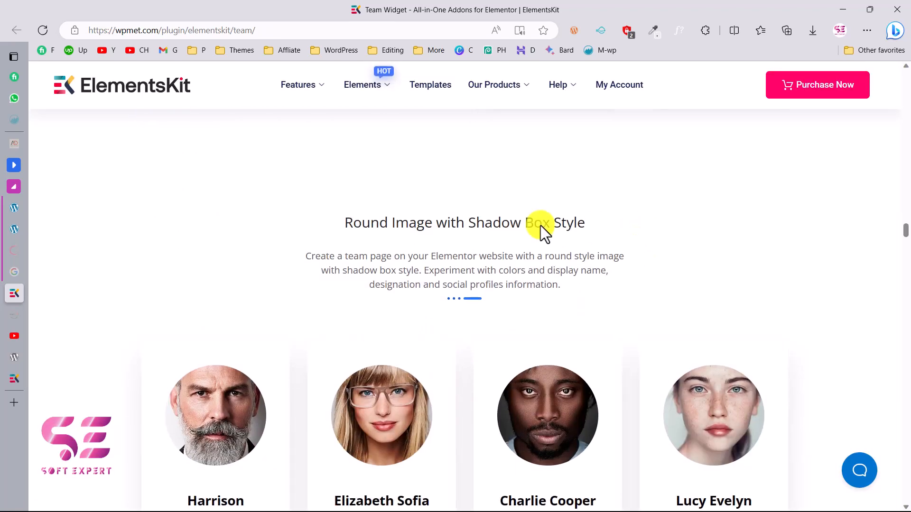
Step: Check the ElementsKit plugin page on WordPress.org, and return to the Team demo page to view the Full Image Box with Hover Style section
{"action": "left_click", "coordinate": [30, 357]}
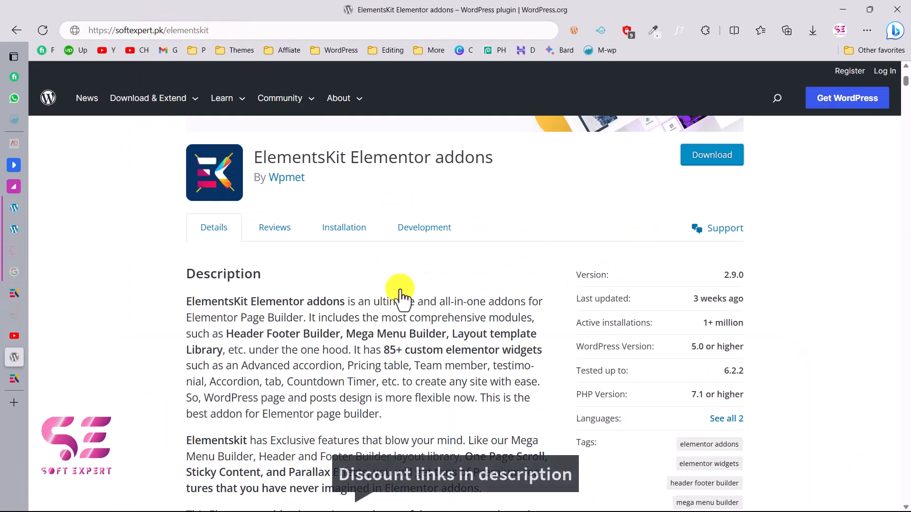
{"action": "left_click", "coordinate": [19, 295]}
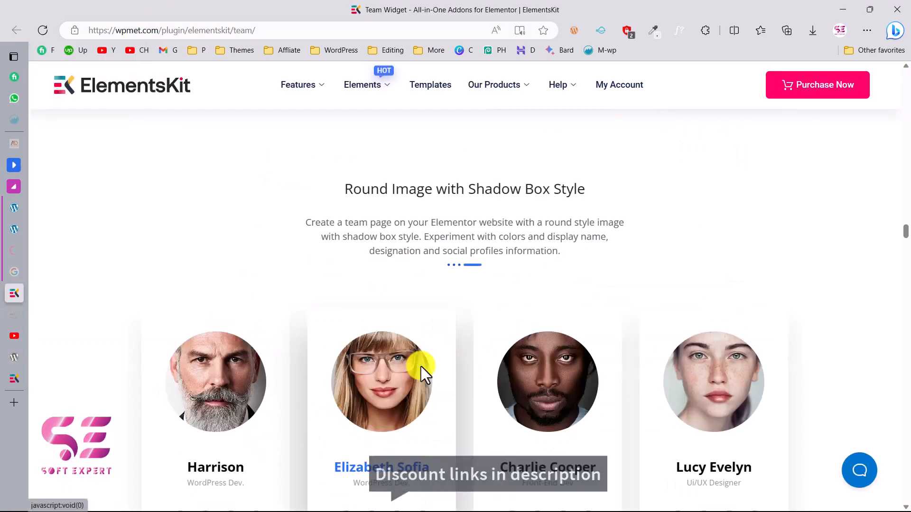
{"action": "scroll", "coordinate": [420, 366], "scroll_direction": "down", "scroll_amount": 3}
{"action": "scroll", "coordinate": [420, 366], "scroll_direction": "down", "scroll_amount": 7}
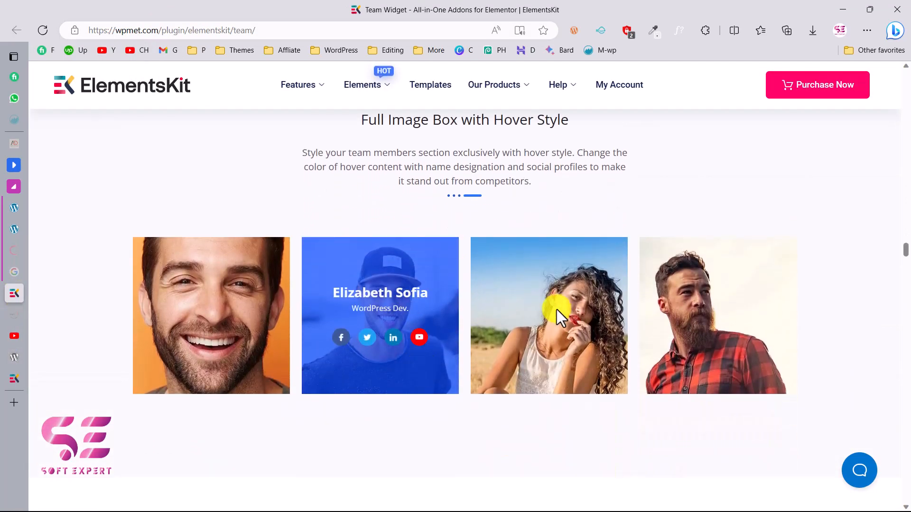